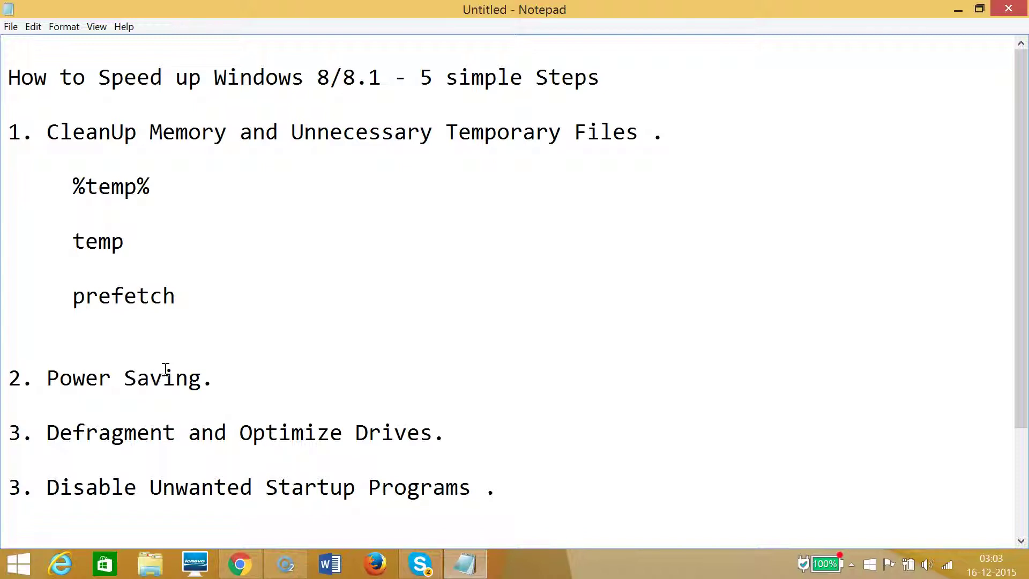
Review the speed-up notes, minimize them, and open the current account's temporary files folder by running %temp%
scroll(290, 322, "down", 1)
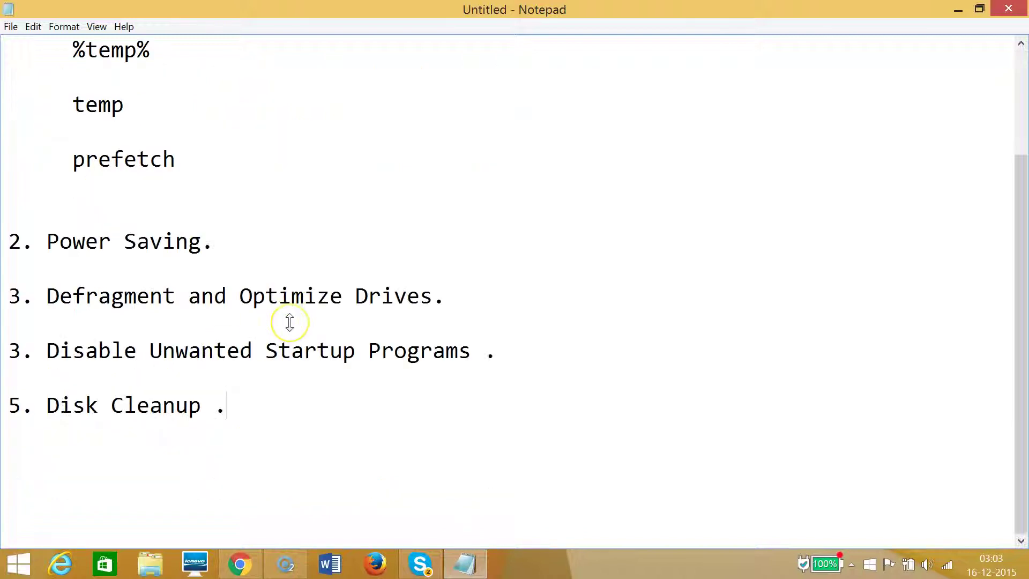
scroll(290, 323, "up", 2)
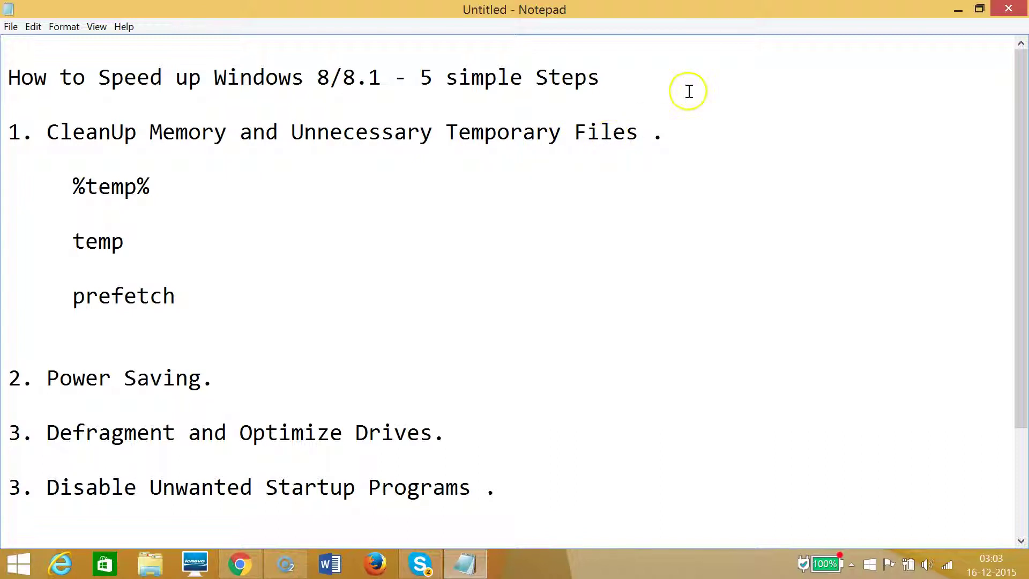
left_click(959, 10)
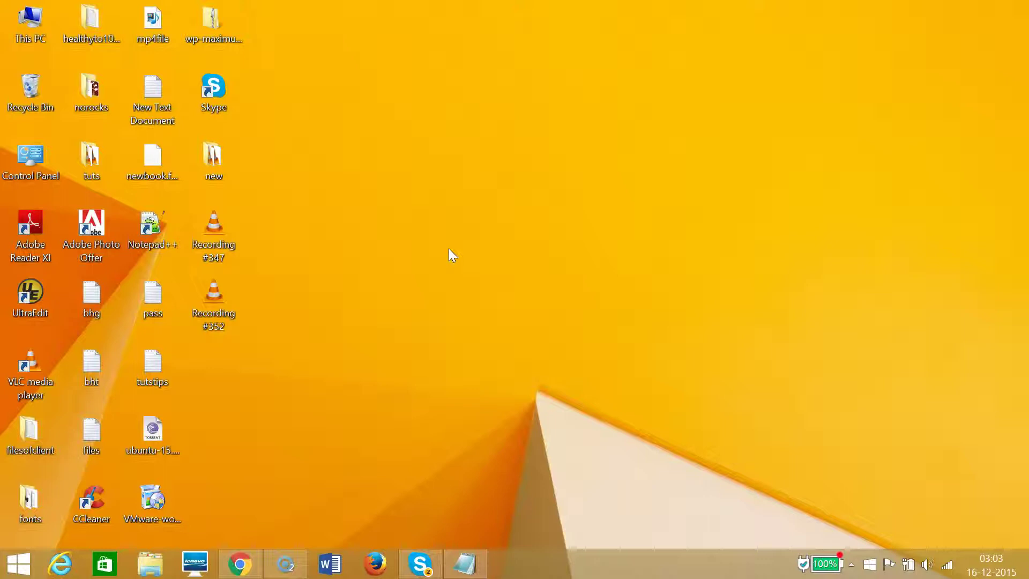
right_click(13, 572)
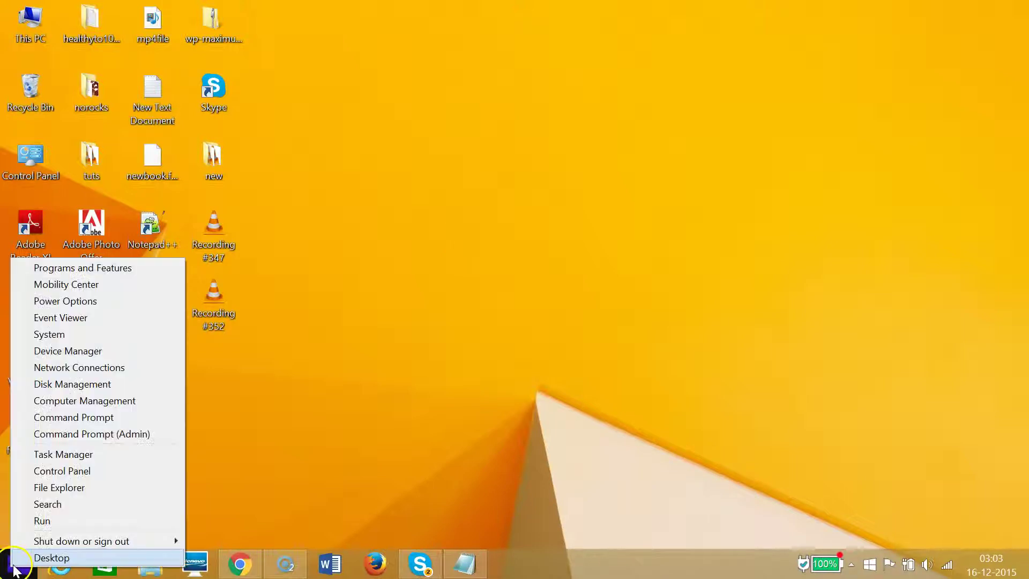
left_click(42, 520)
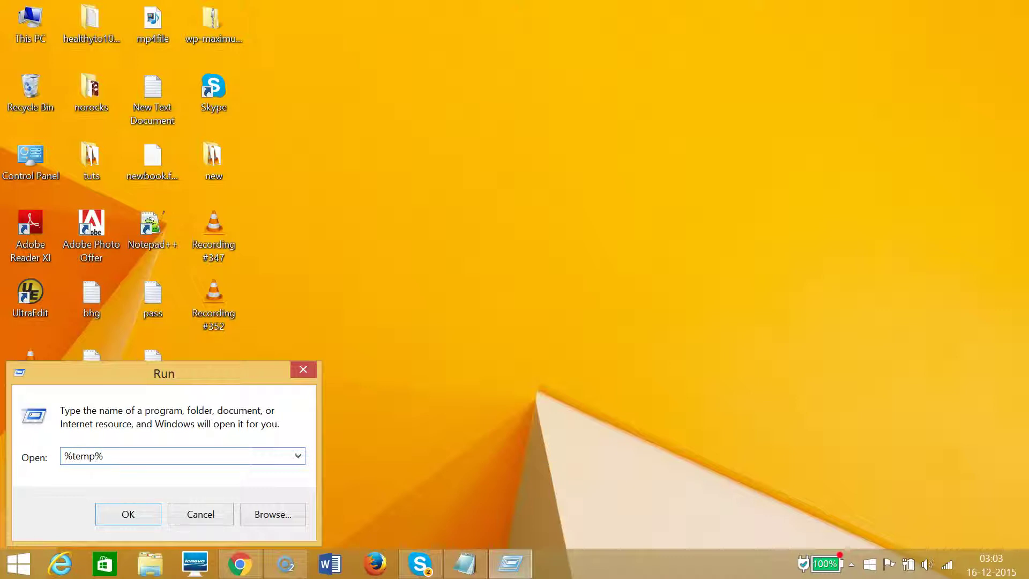
left_click(125, 514)
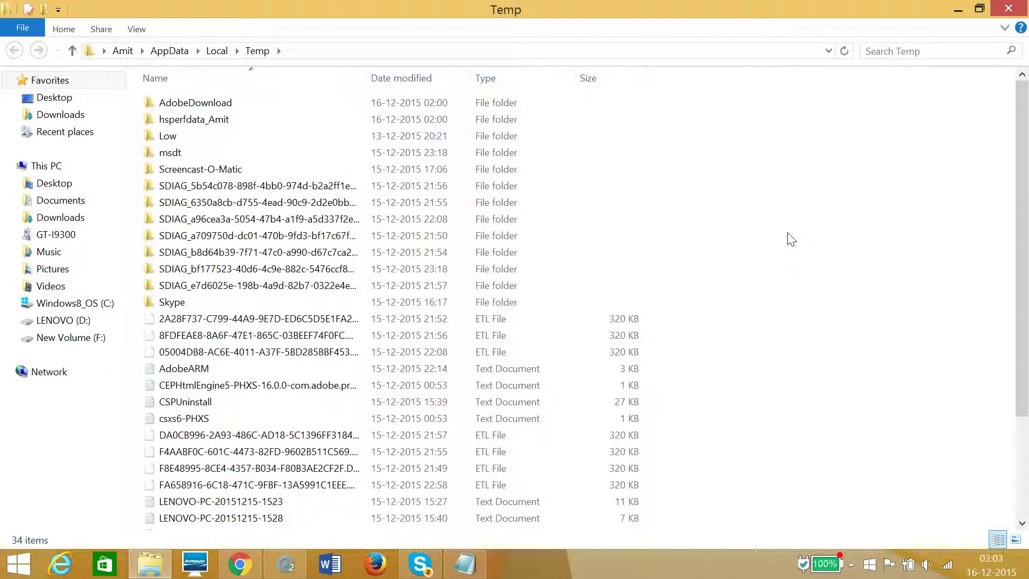
Delete all items in the account's Temp folder, retrying once and leaving out those still in use
key("ctrl+a")
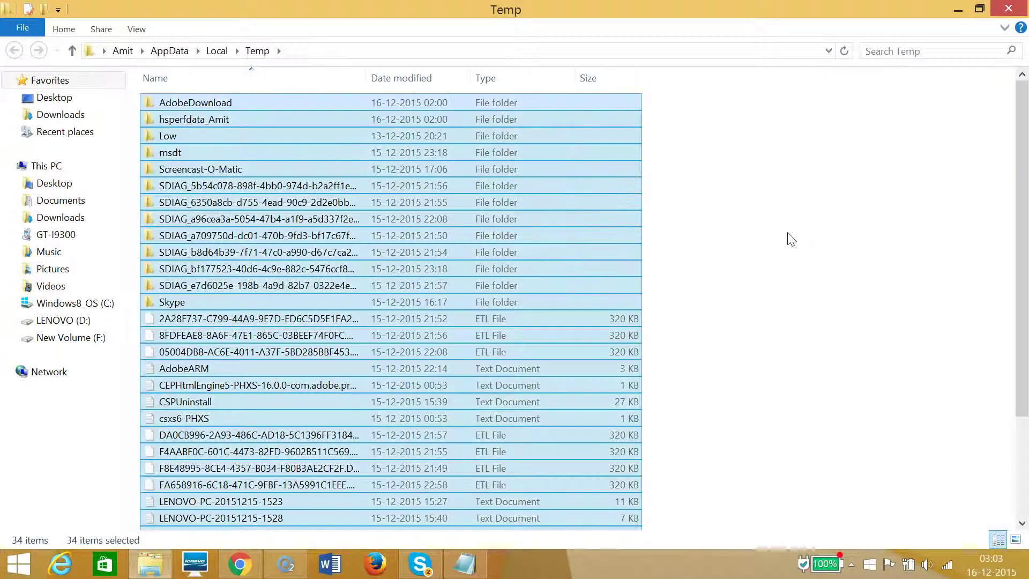
right_click(551, 222)
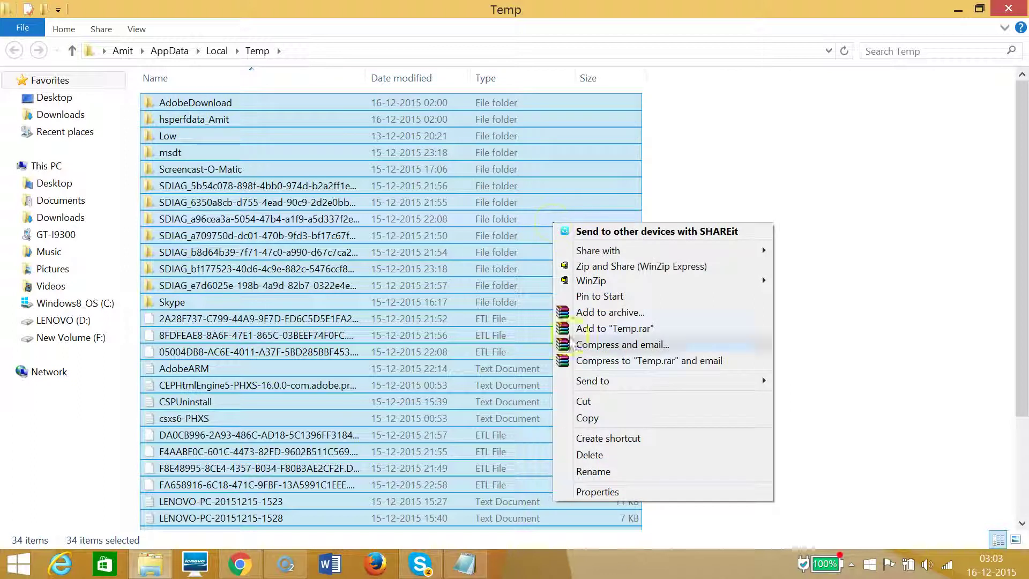
left_click(584, 455)
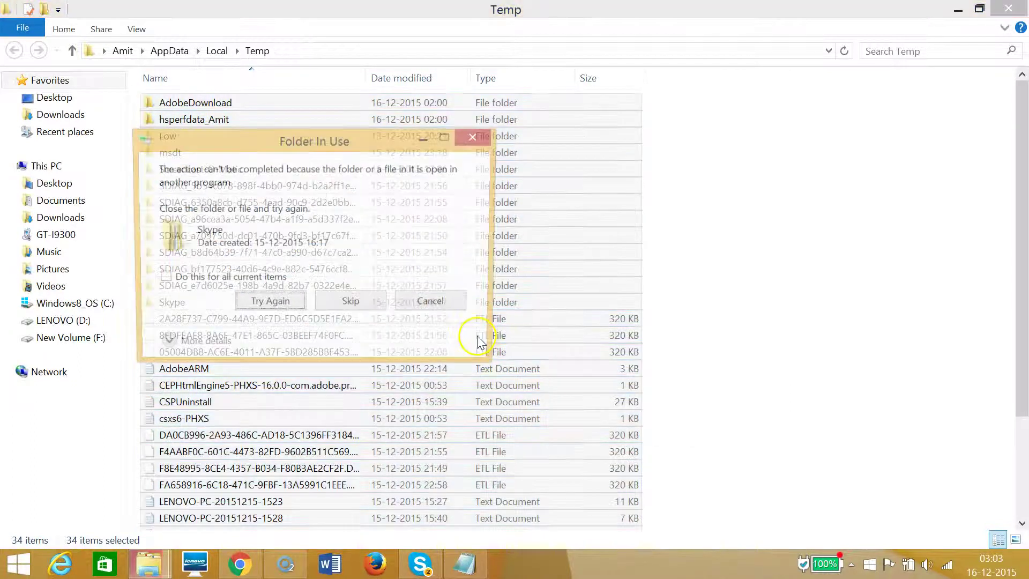
left_click(295, 306)
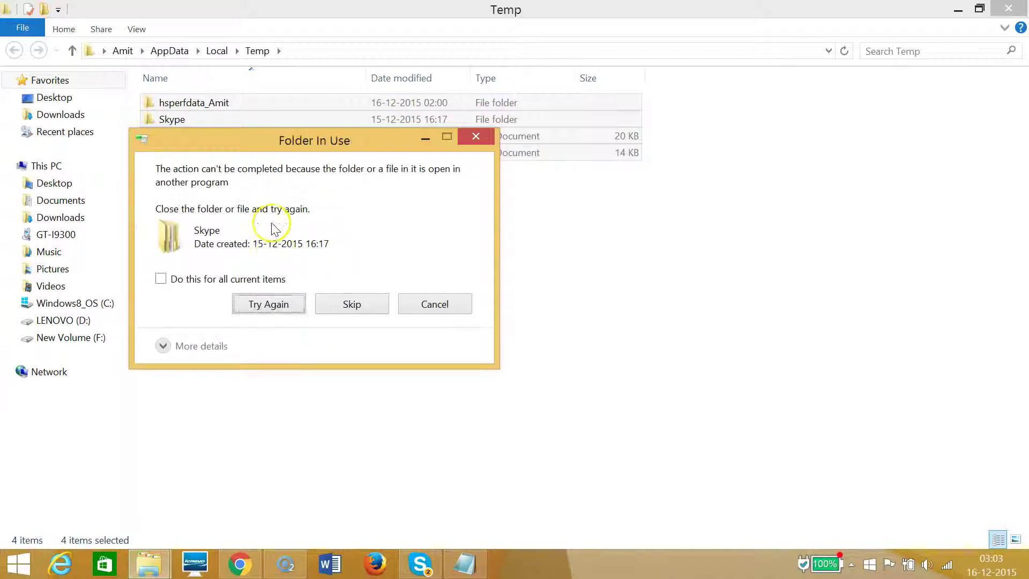
left_click(334, 304)
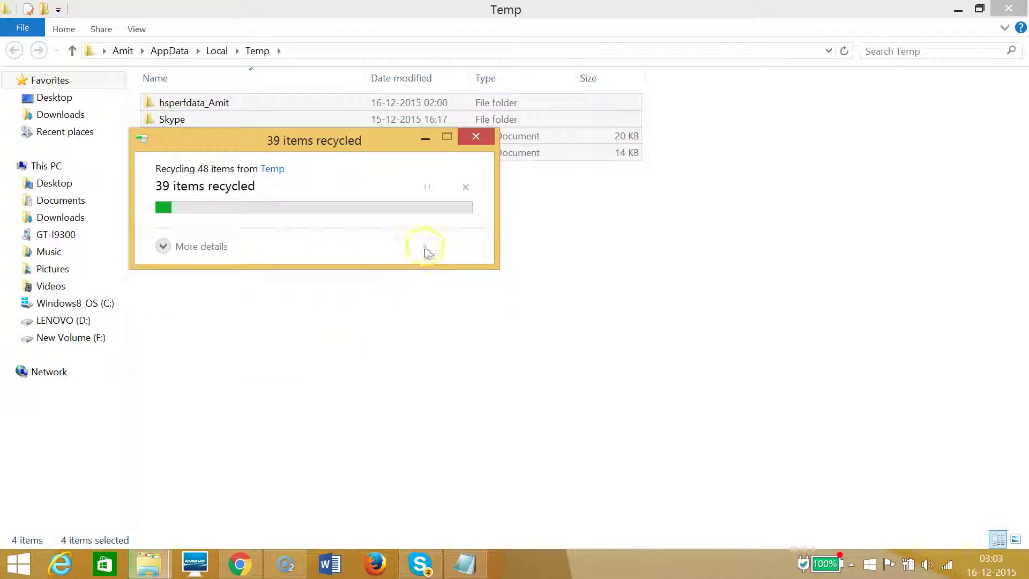
left_click(424, 328)
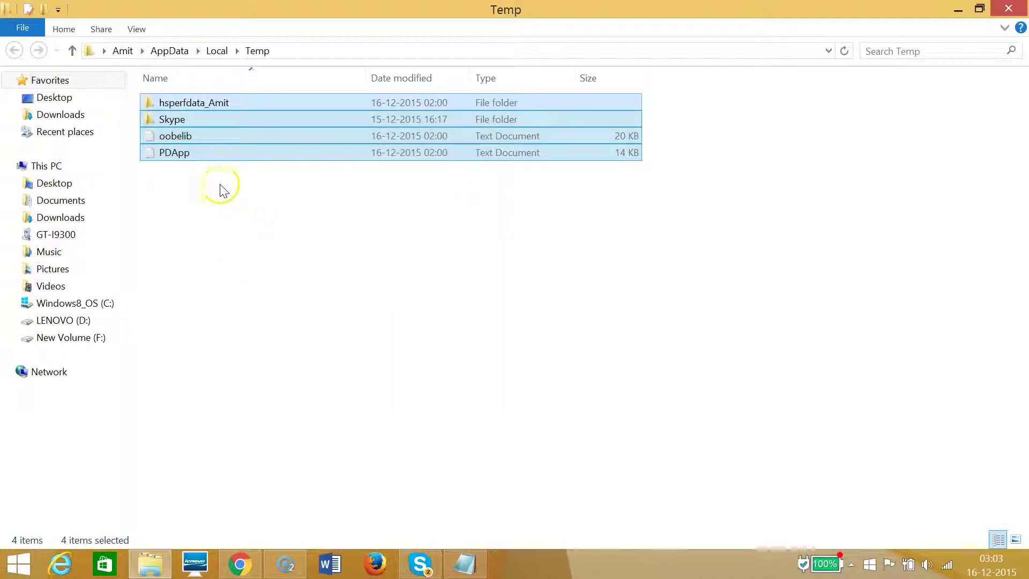
Try to delete the Skype folder on its own from the account's Temp folder
right_click(199, 119)
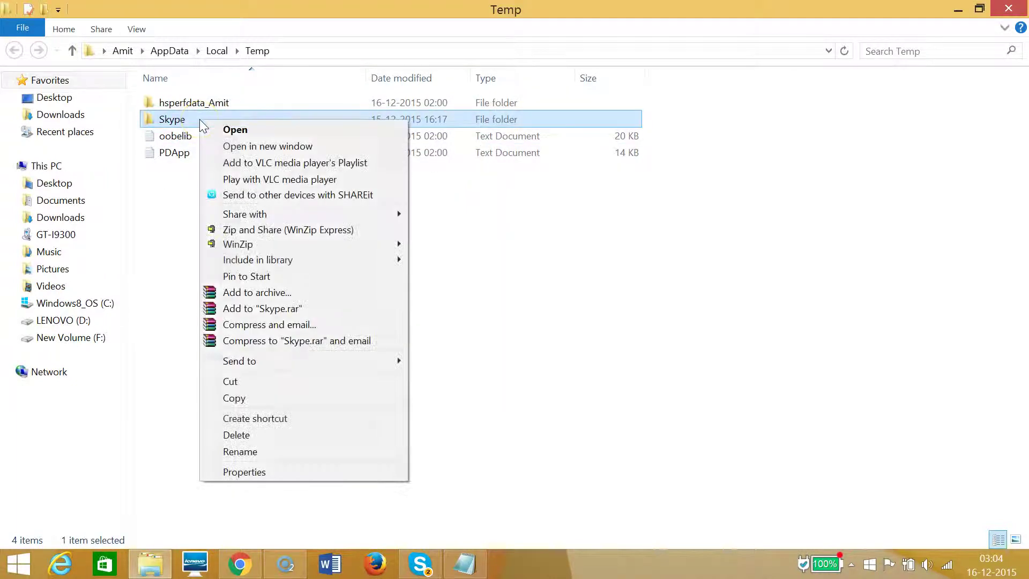
left_click(236, 434)
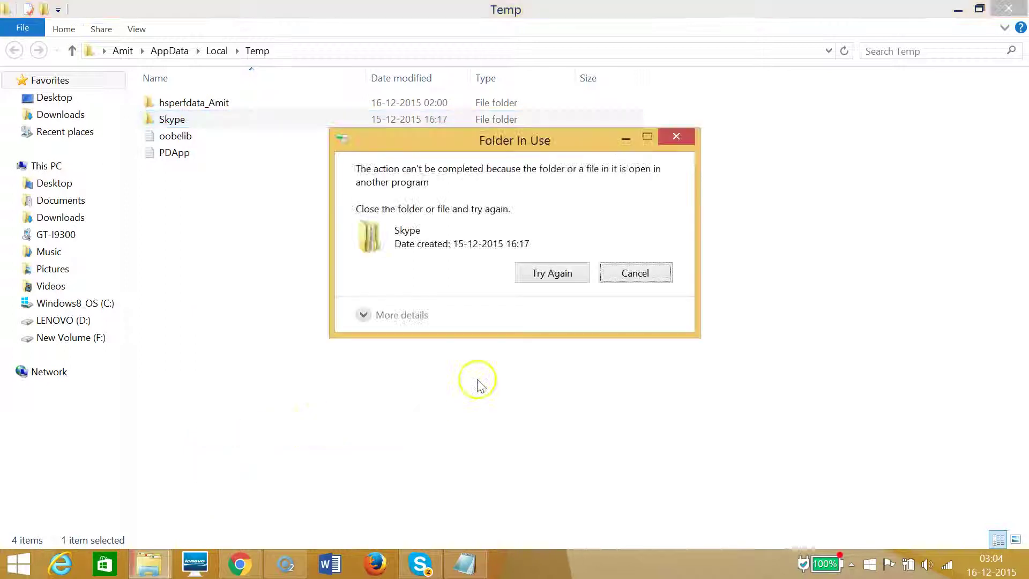
left_click(556, 274)
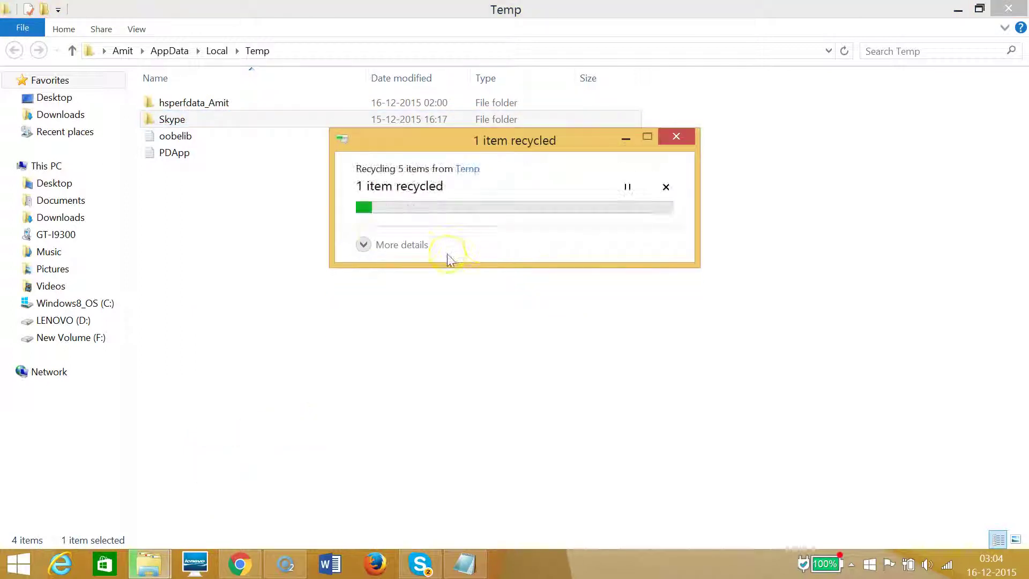
left_click(635, 274)
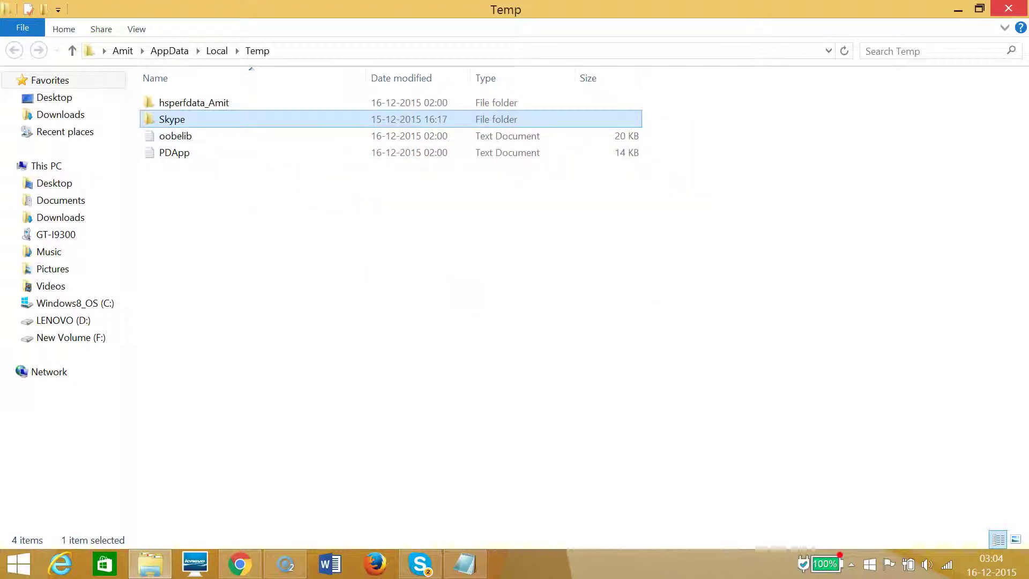
Minimize the folder, check the notes for the next command, and run temp to open the Windows Temp folder, granting permanent access
left_click(958, 9)
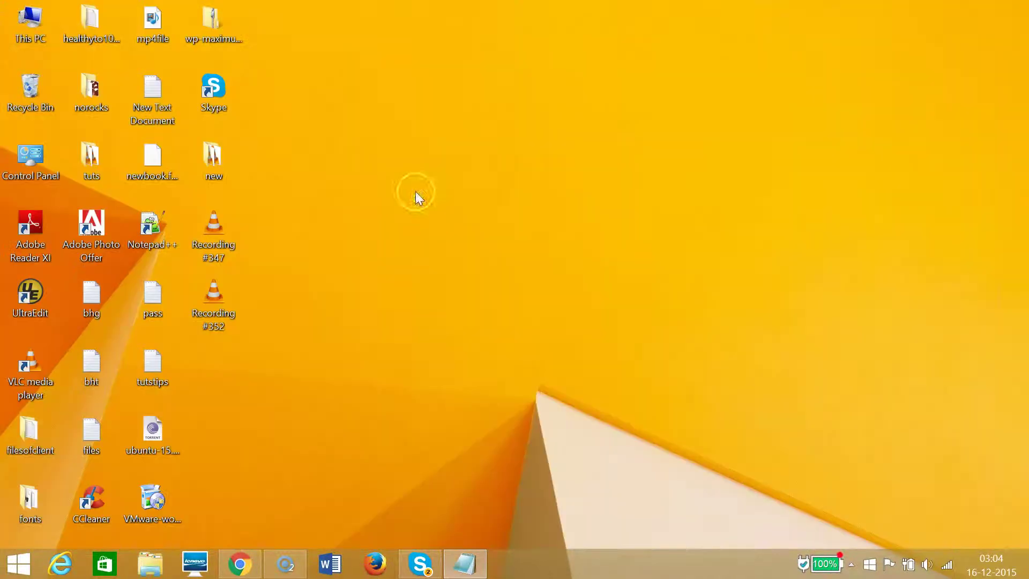
left_click(464, 564)
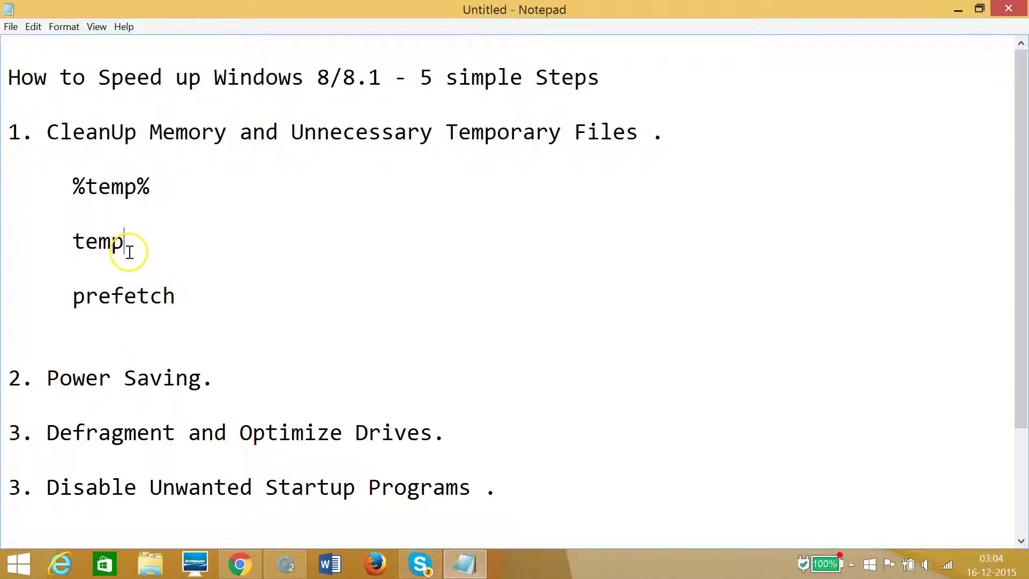
left_click(958, 12)
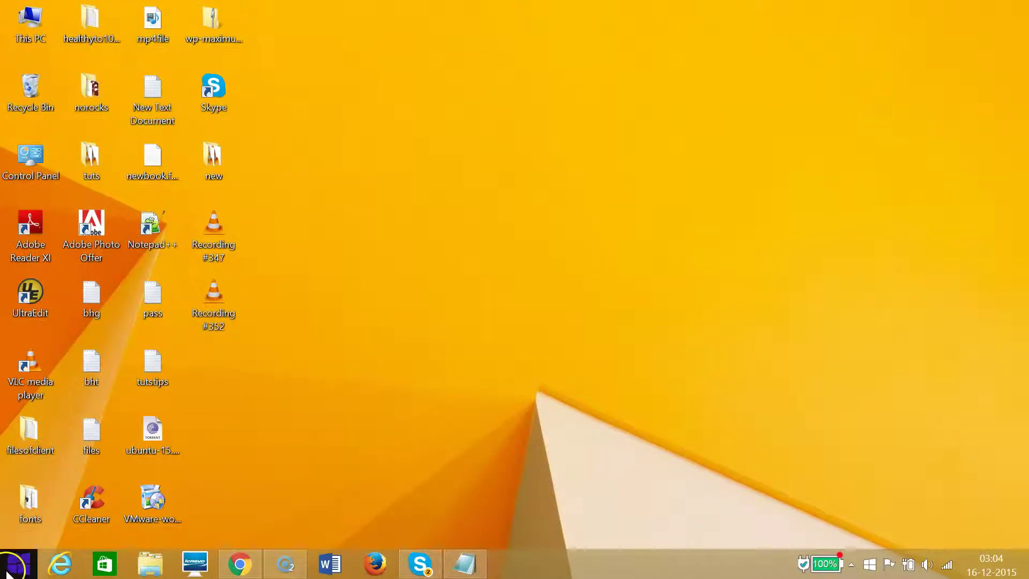
right_click(7, 573)
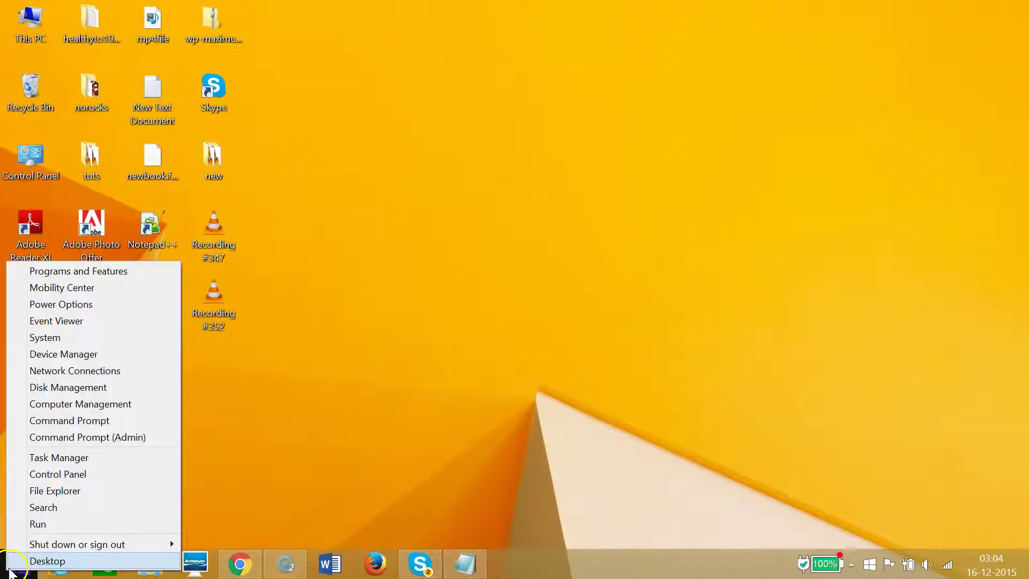
left_click(39, 523)
type("temp")
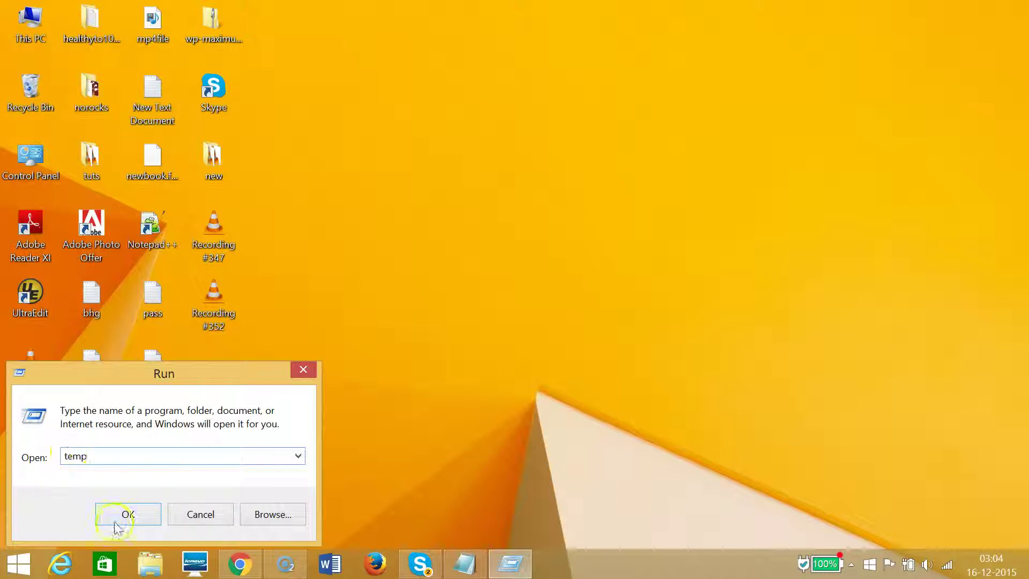
left_click(128, 515)
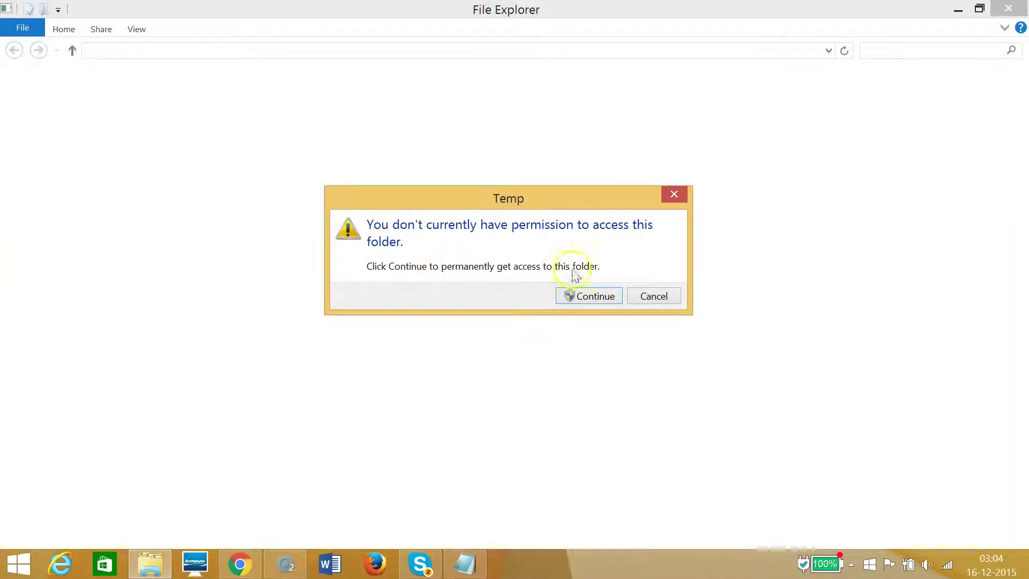
left_click(604, 296)
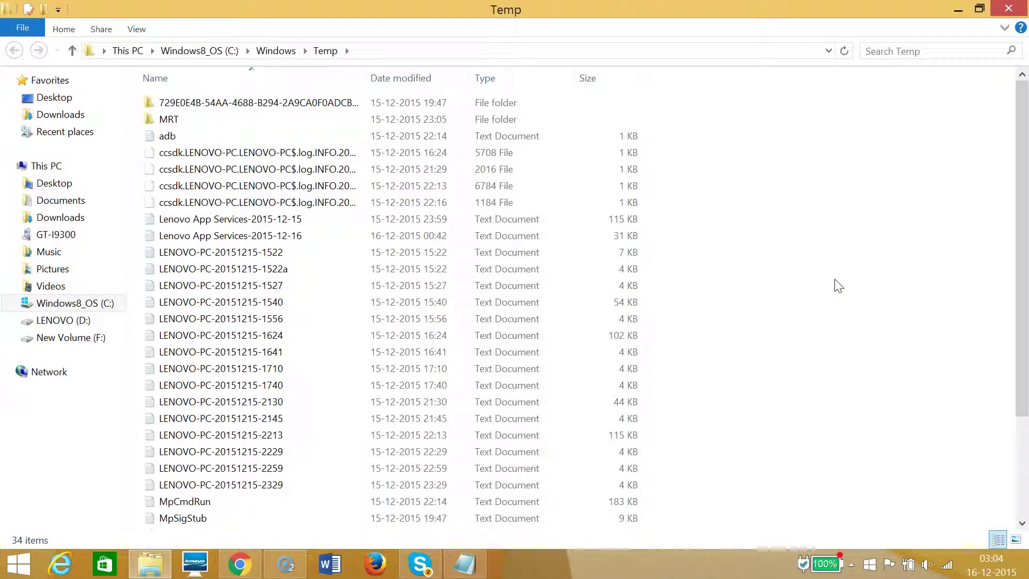
Delete all items in the Windows Temp folder with administrator permission, leave those in use, and close the folder window
key("ctrl+a")
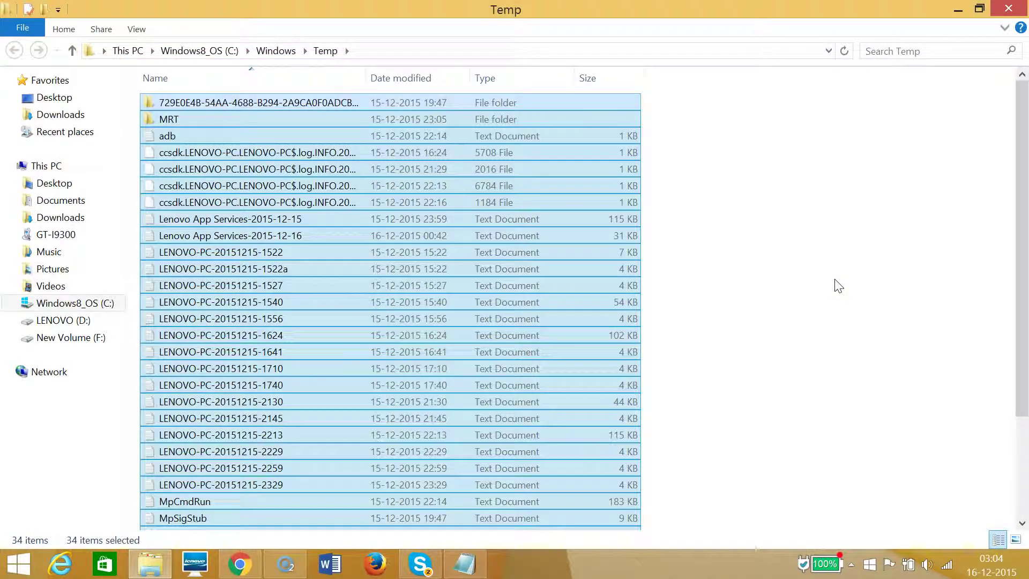
right_click(463, 220)
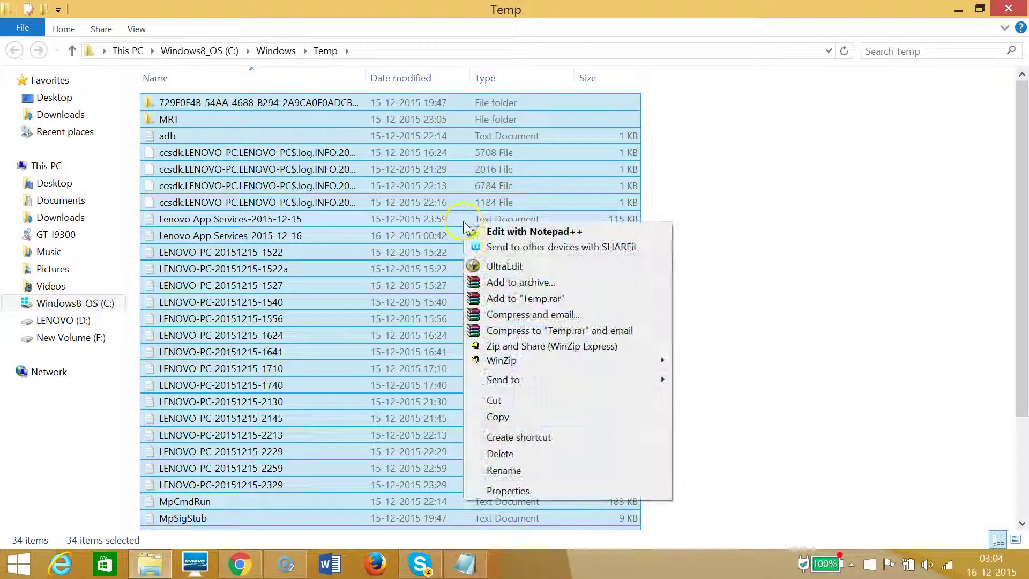
left_click(497, 453)
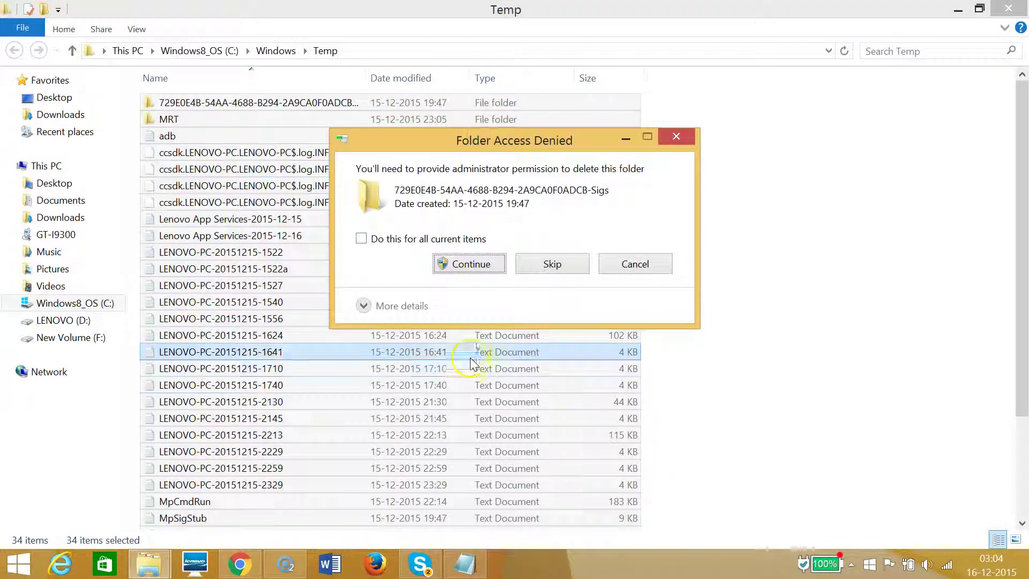
left_click(474, 266)
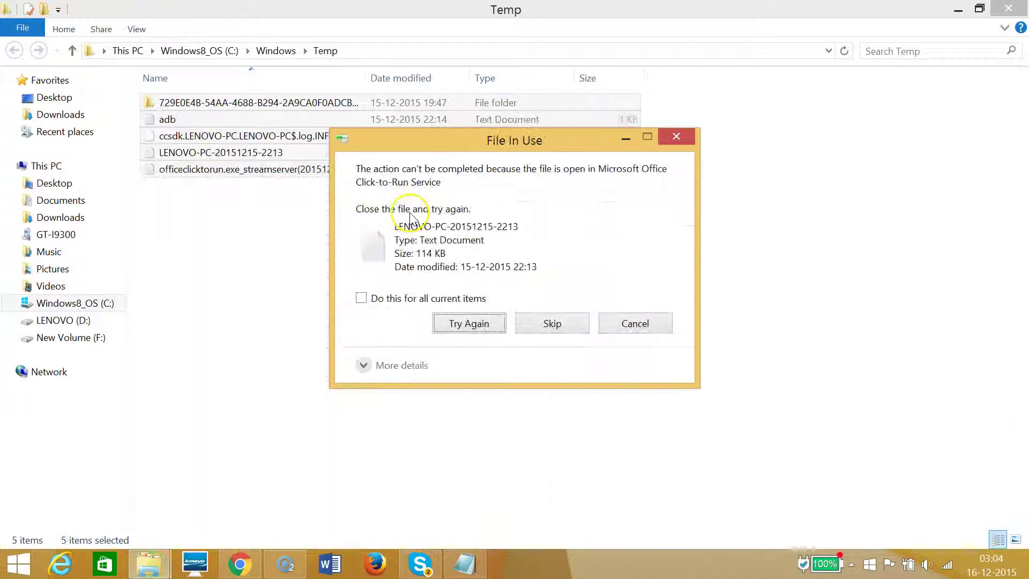
left_click(480, 324)
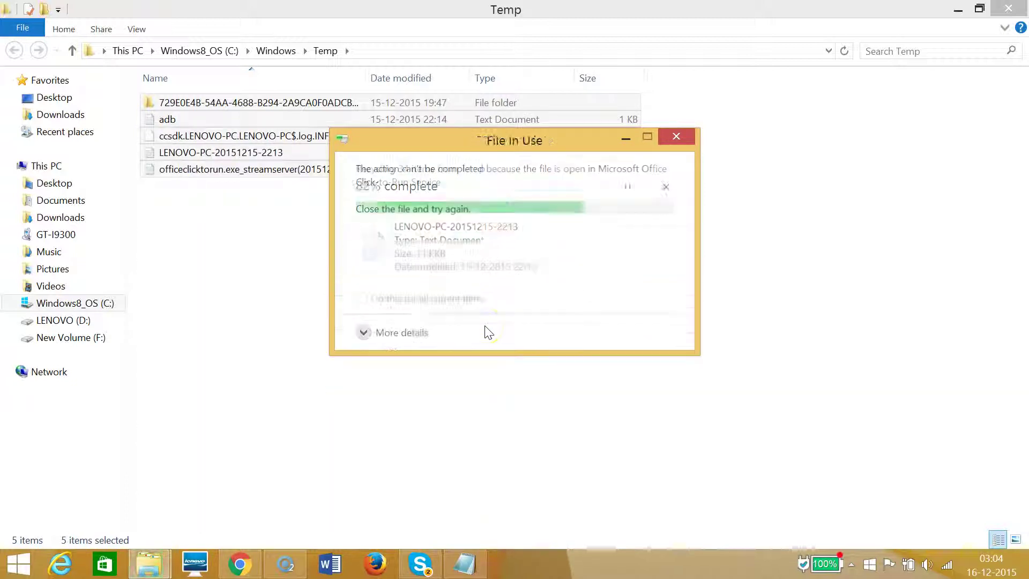
left_click(642, 327)
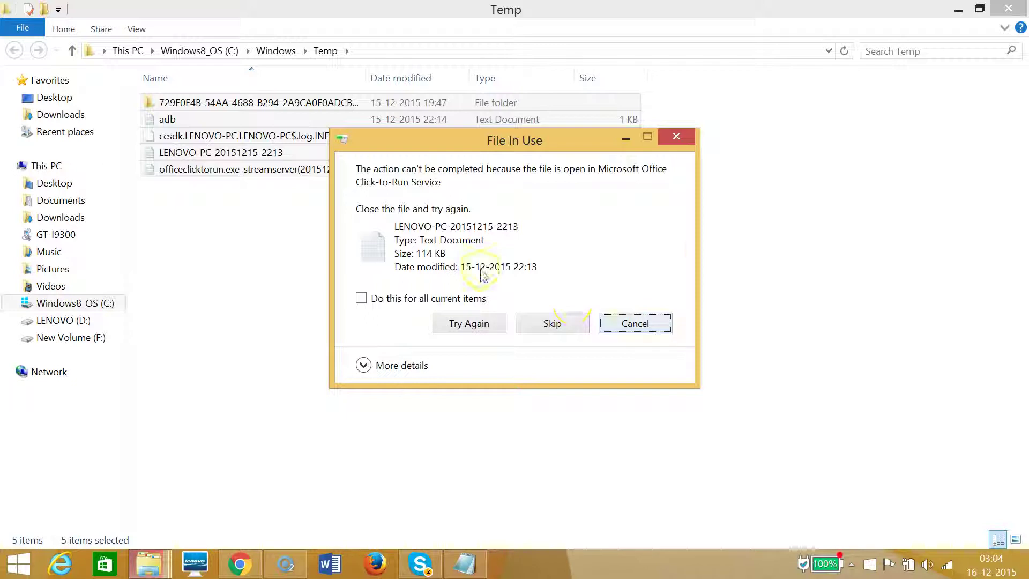
left_click(475, 230)
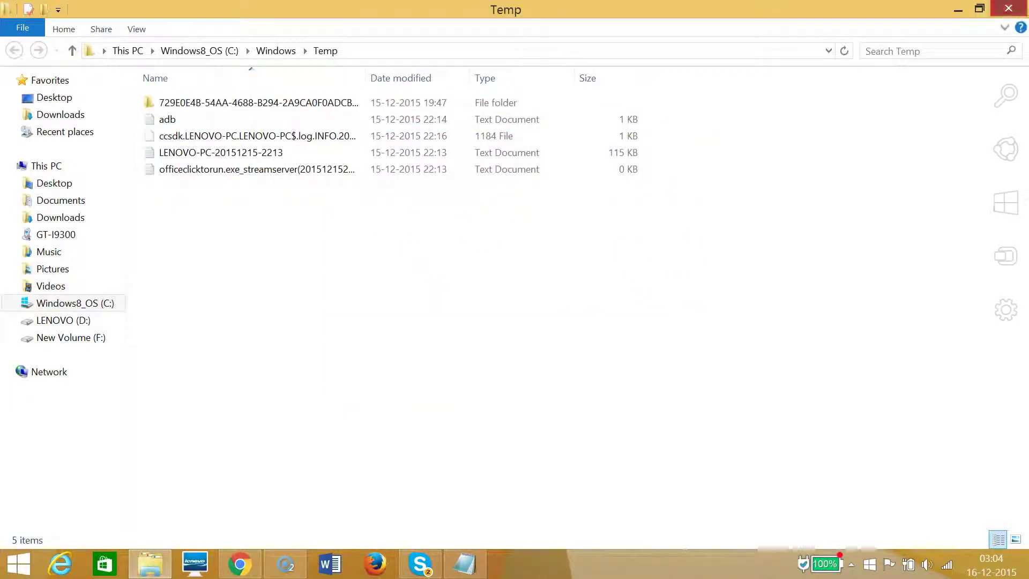
left_click(1008, 8)
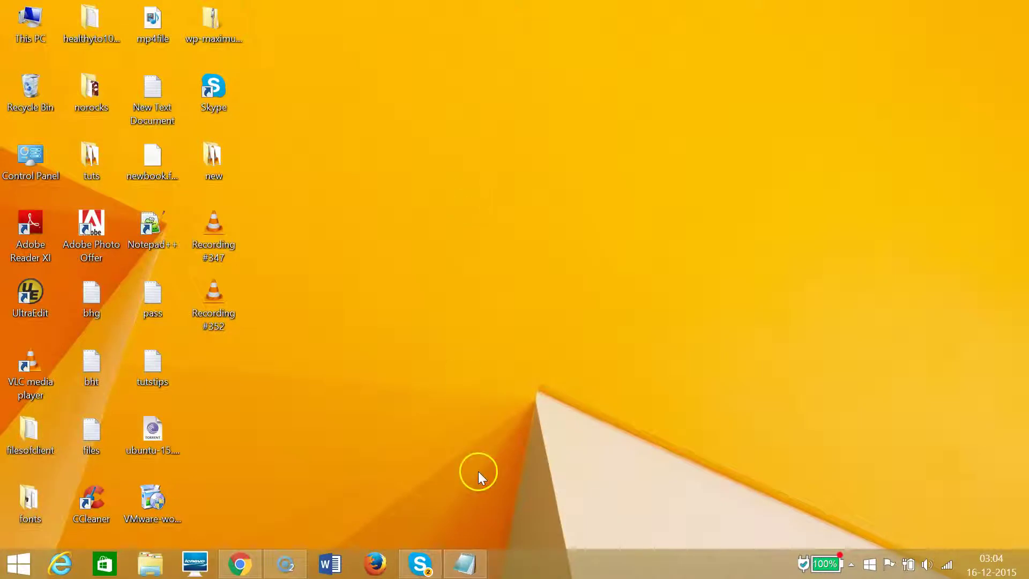
Open the Windows Prefetch folder by running prefetch and grant permanent access to it
right_click(10, 565)
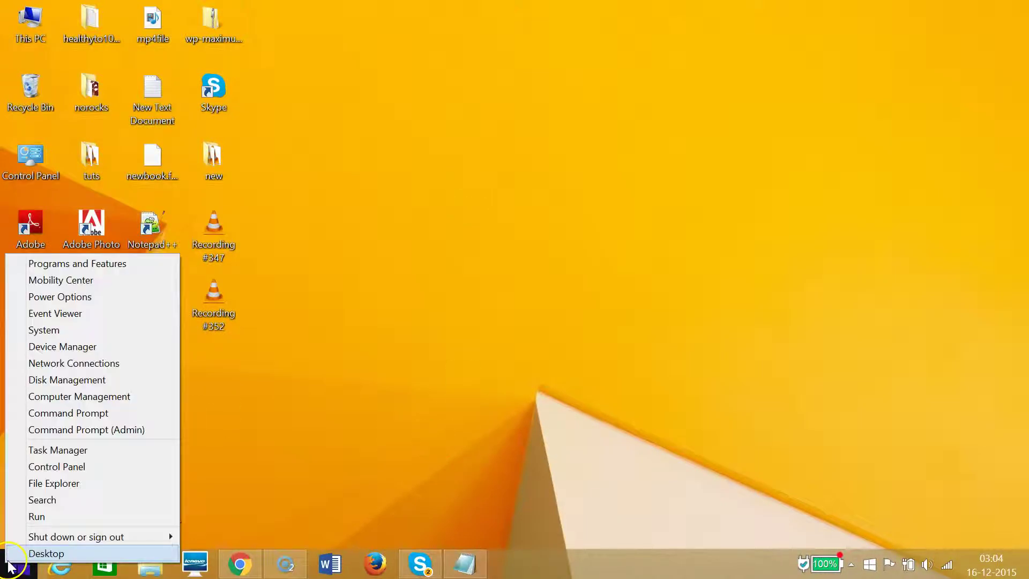
left_click(34, 517)
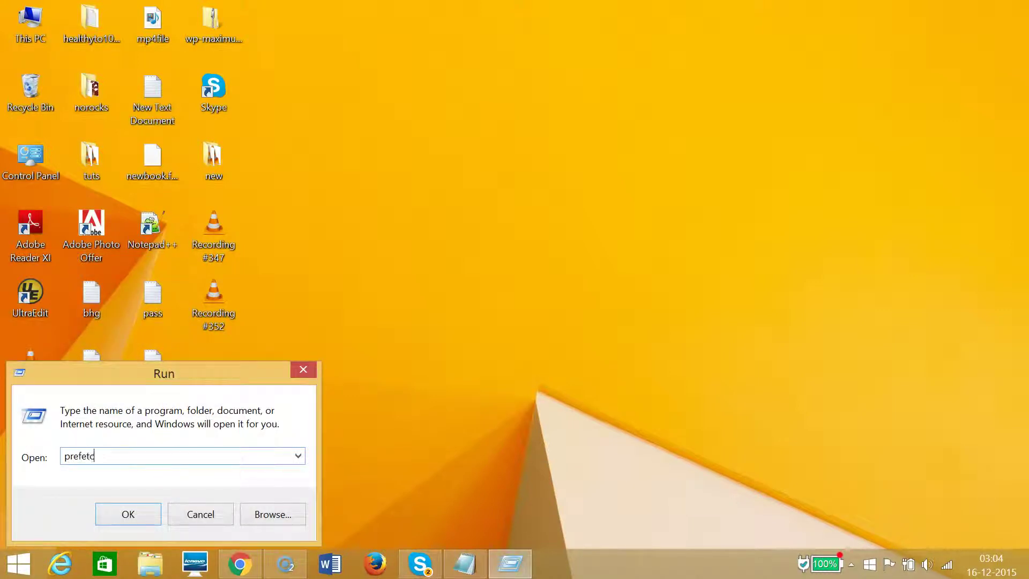
left_click(123, 514)
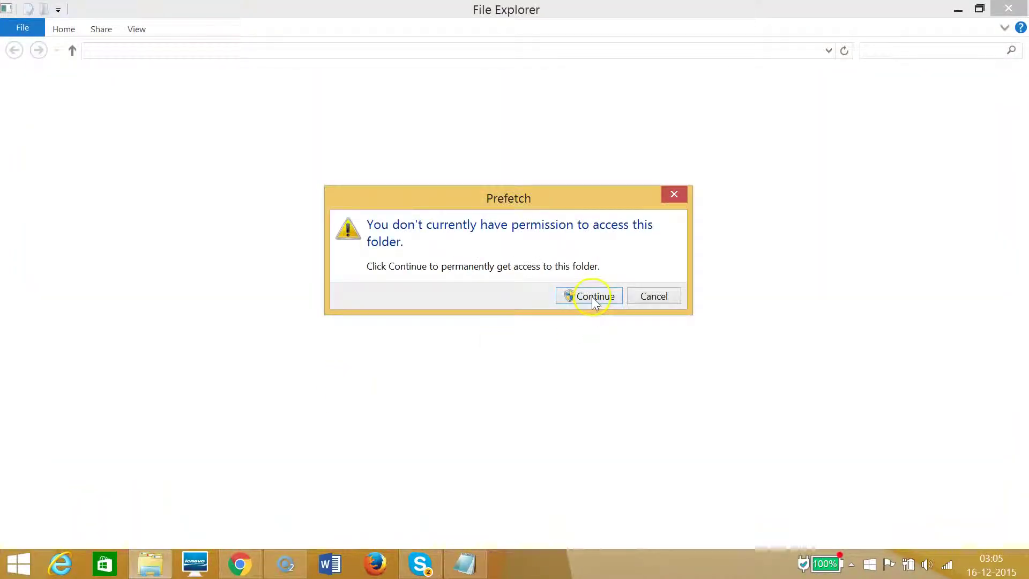
left_click(593, 298)
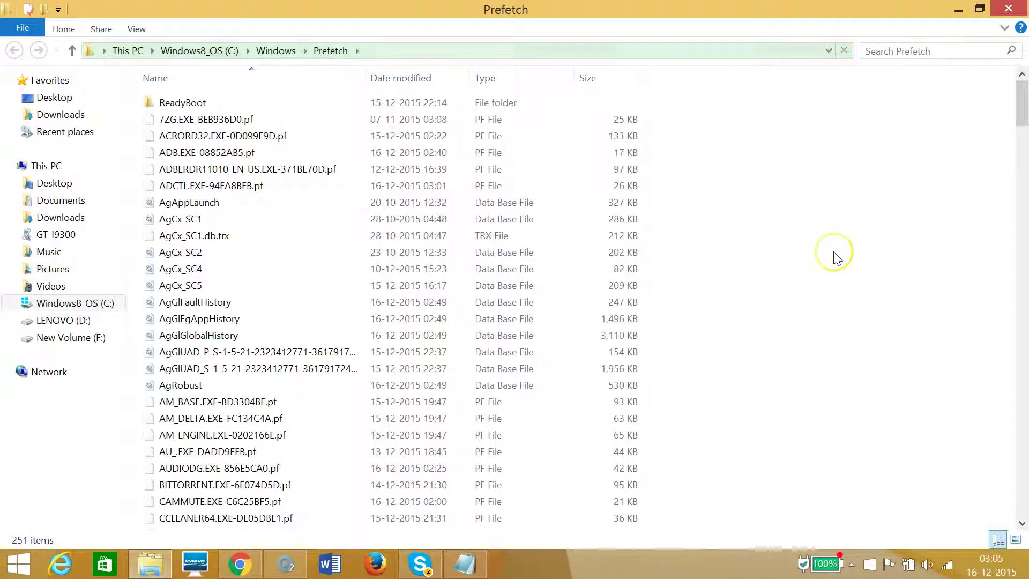
Delete all items in the Prefetch folder, including the leftover TASKENG.EXE-10460F00.pf file, and close the folder window
key("ctrl+a")
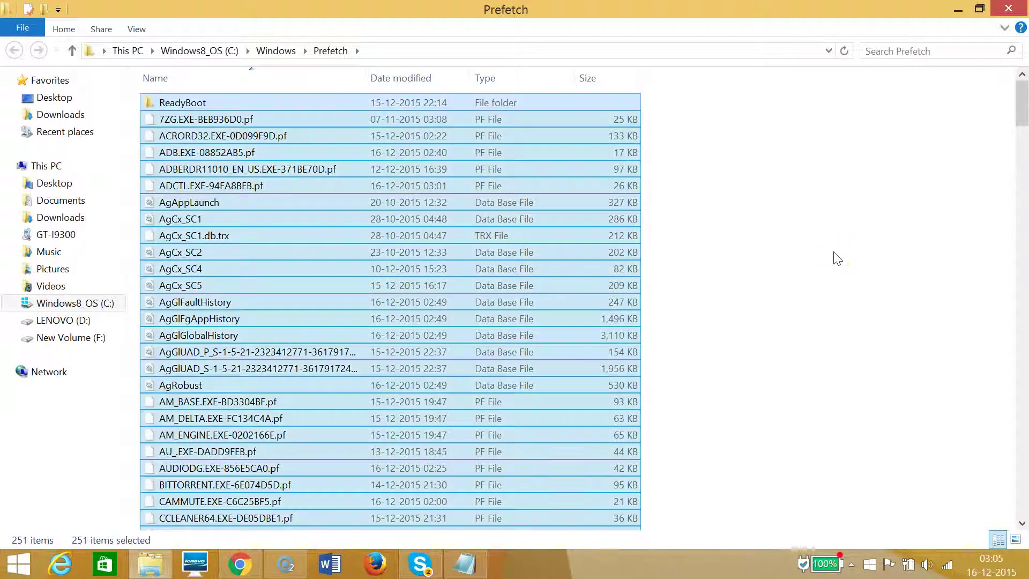
right_click(420, 236)
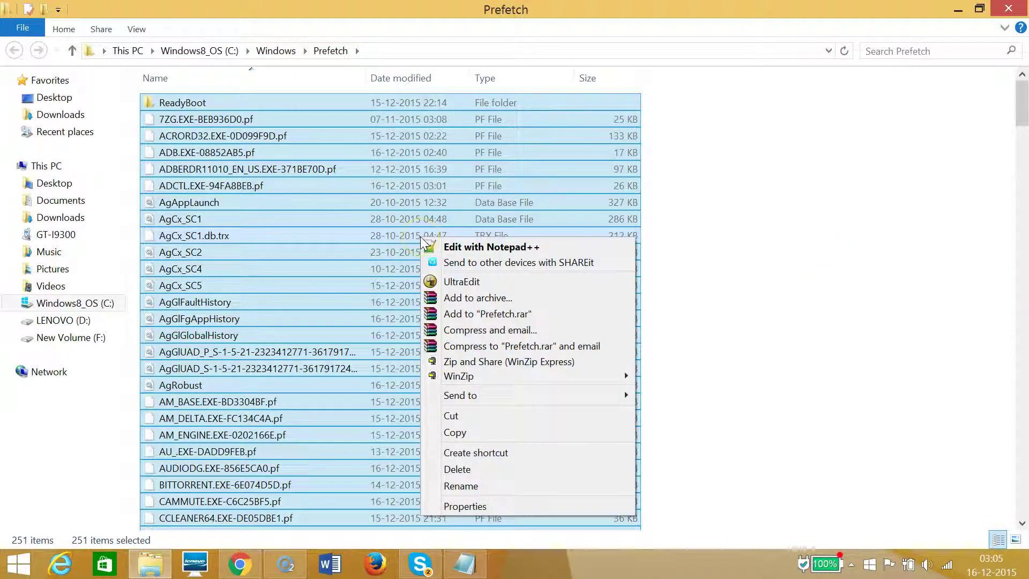
left_click(456, 470)
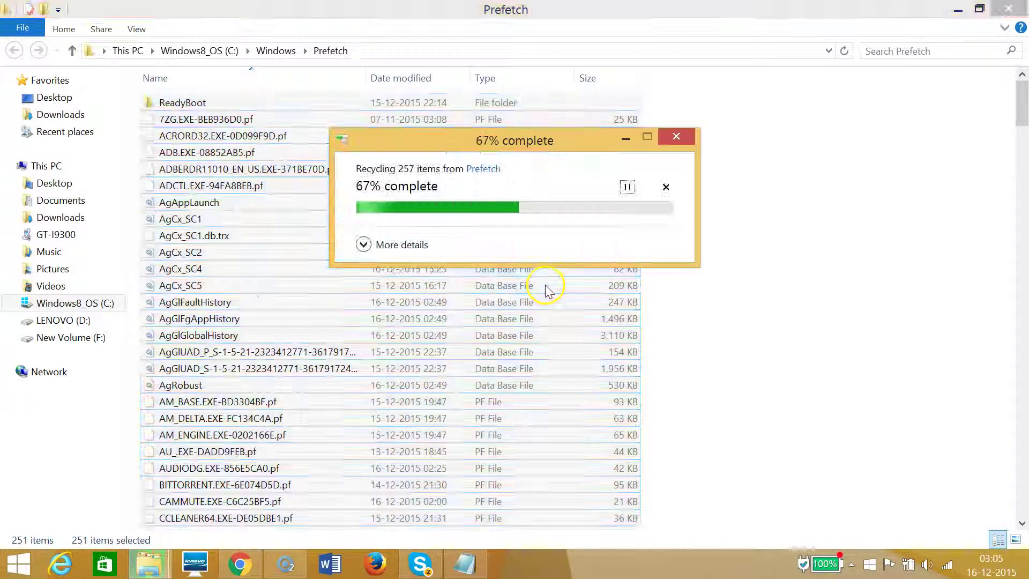
left_click(317, 204)
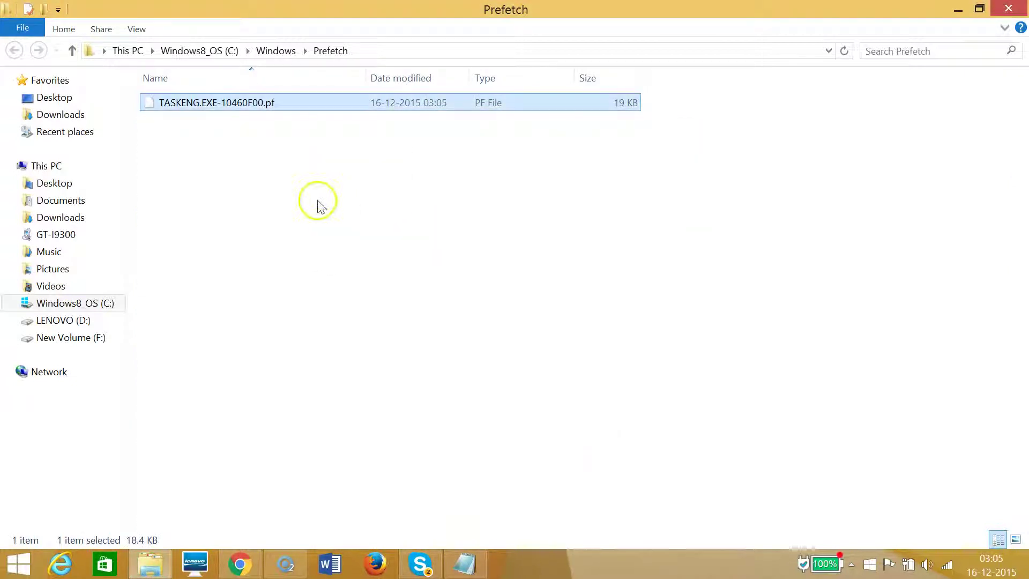
right_click(303, 107)
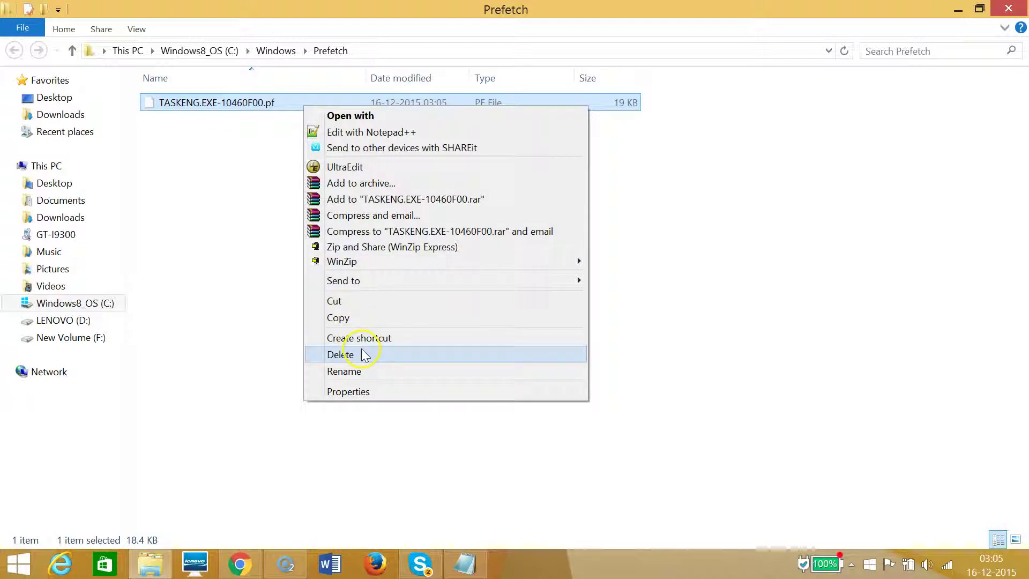
left_click(363, 354)
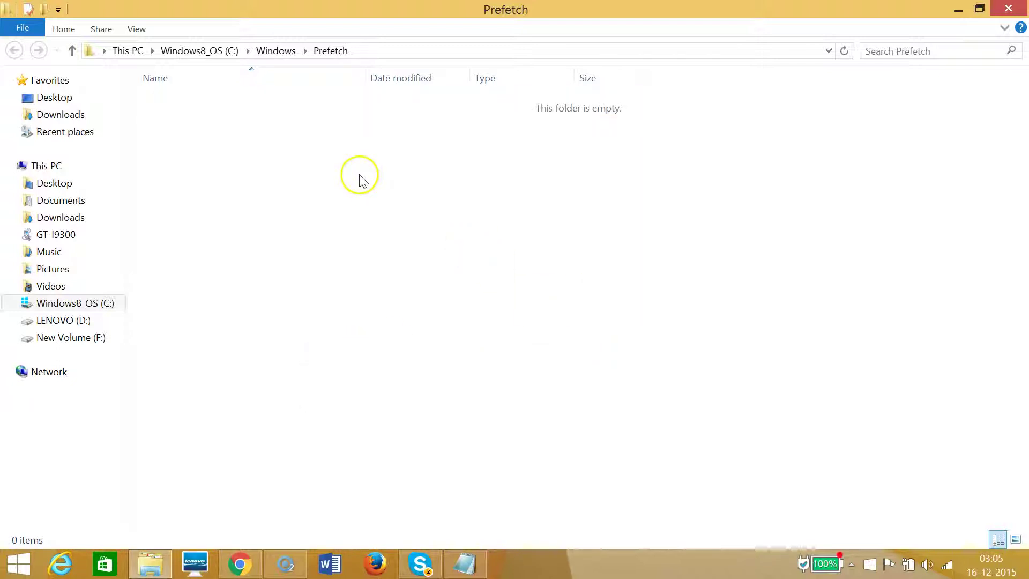
key("alt+F4")
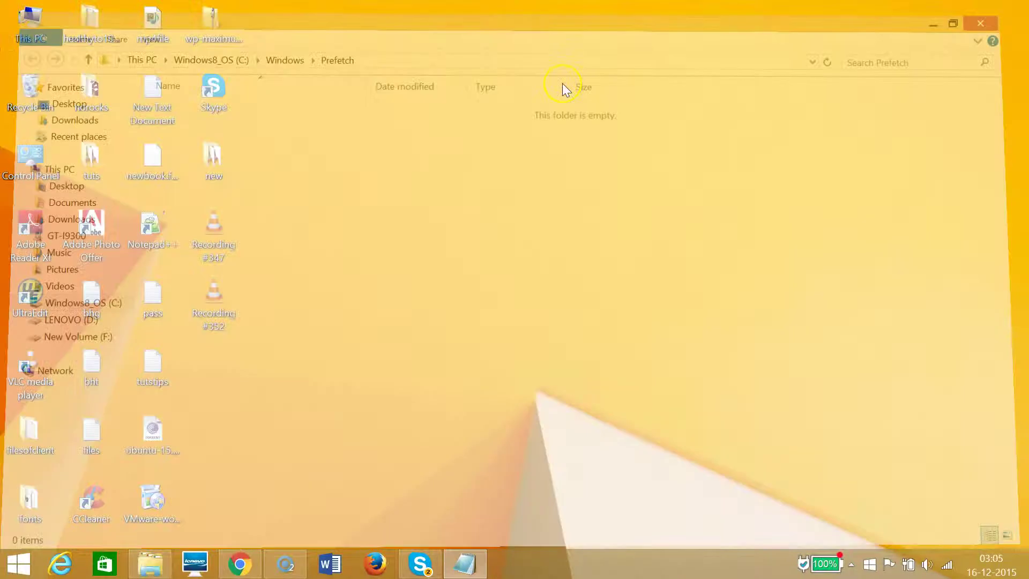
Check the notes for the second tip, minimize them, and open Power Options from the Control Panel
left_click(465, 561)
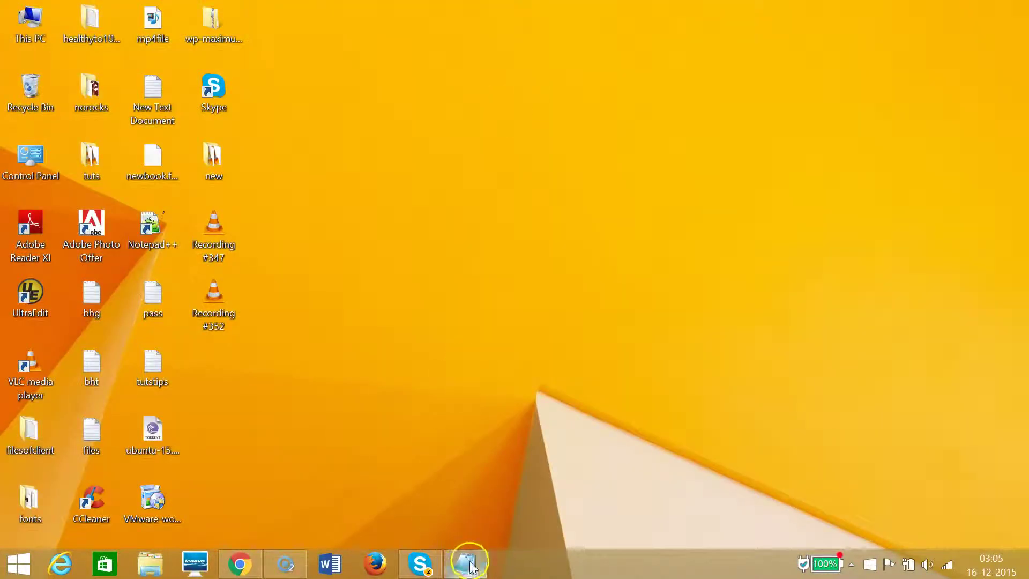
scroll(141, 192, "down", 2)
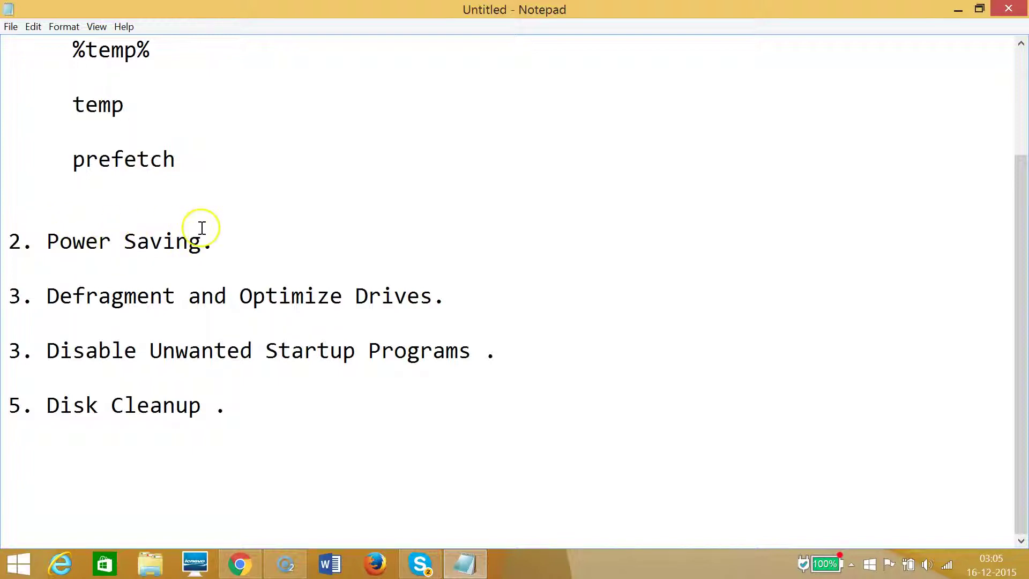
left_click(958, 10)
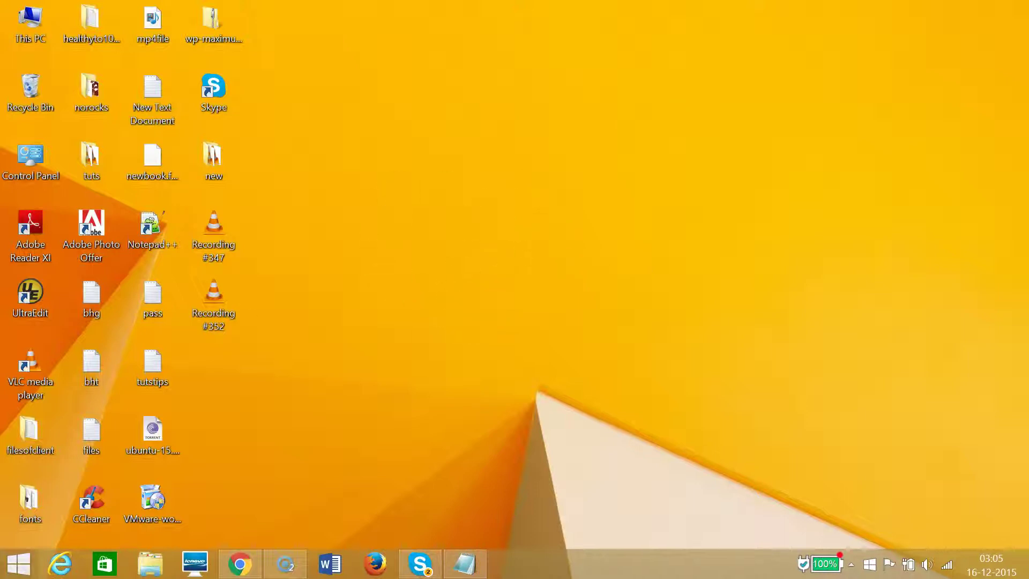
right_click(12, 567)
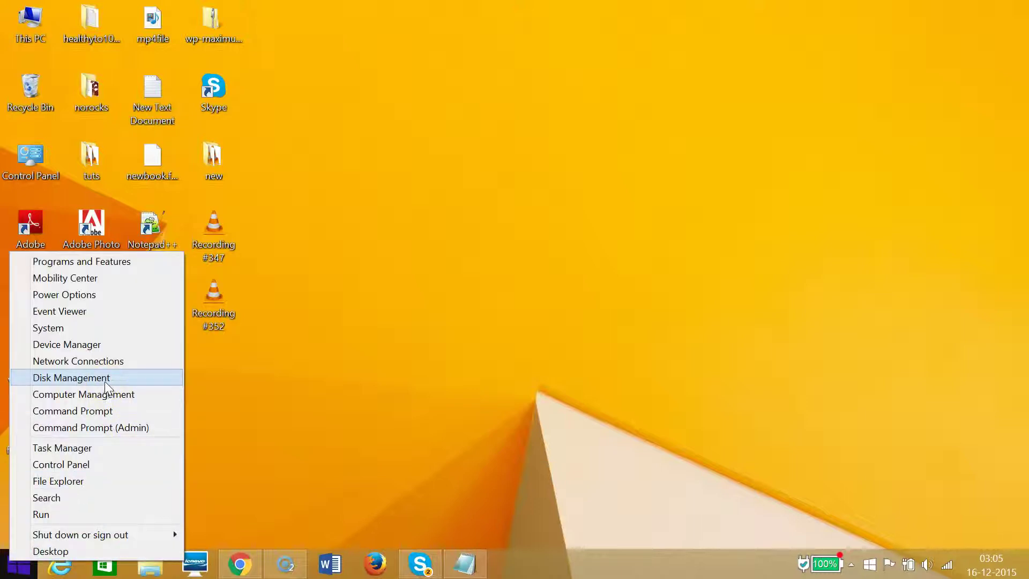
left_click(70, 463)
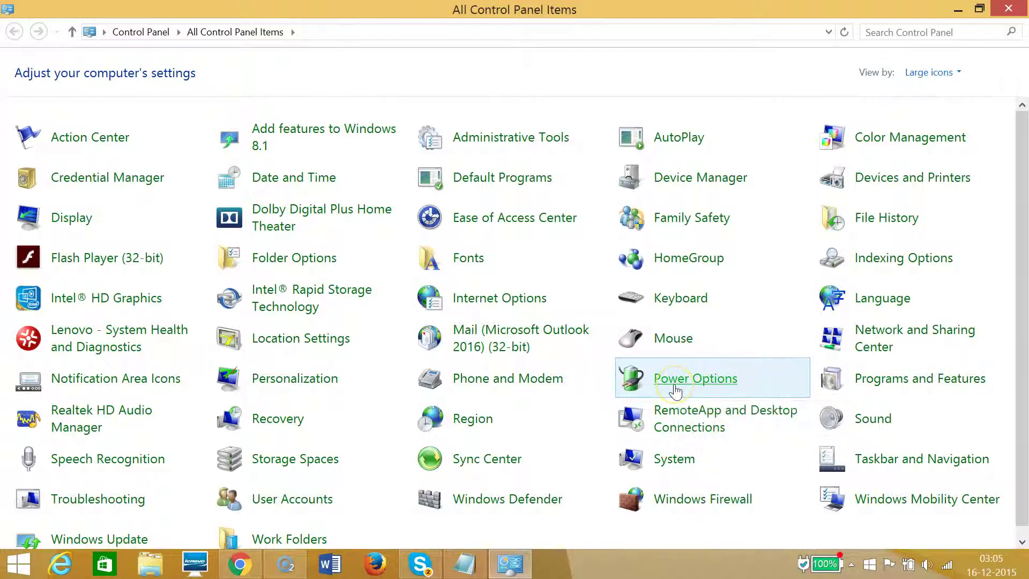
left_click(675, 392)
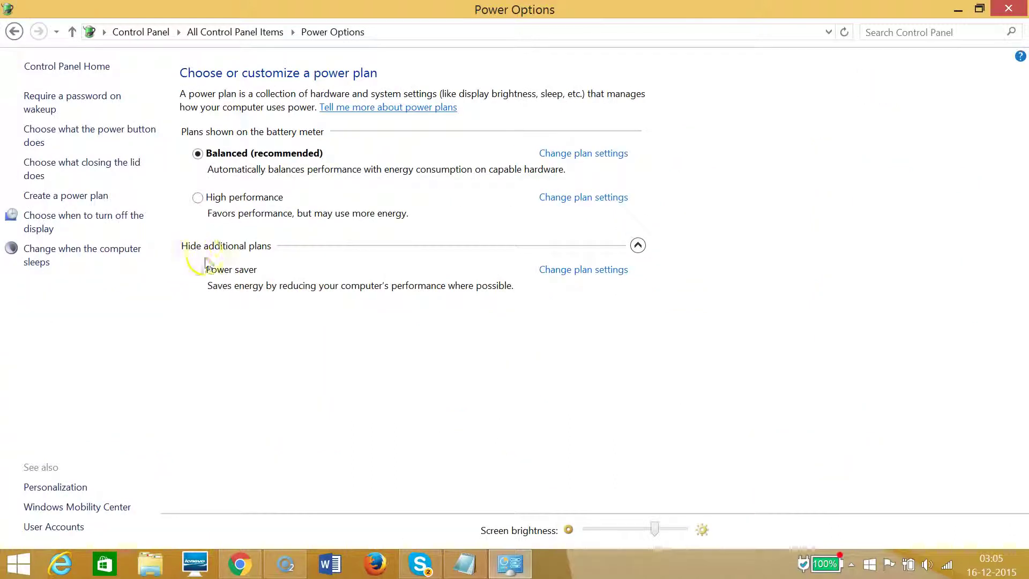
Choose the Power saver plan from the additional power plans and close the Power Options window
left_click(640, 247)
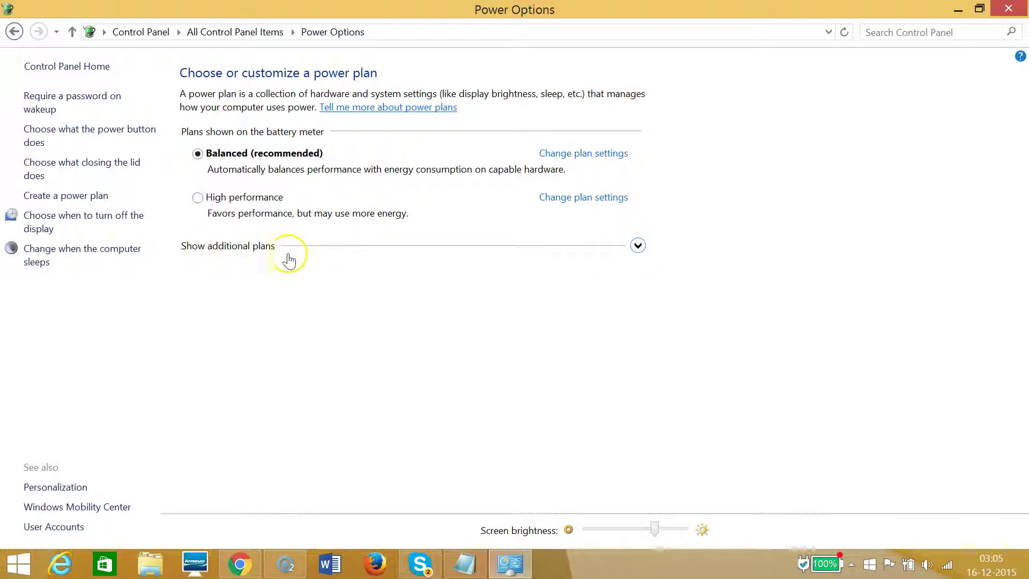
left_click(640, 249)
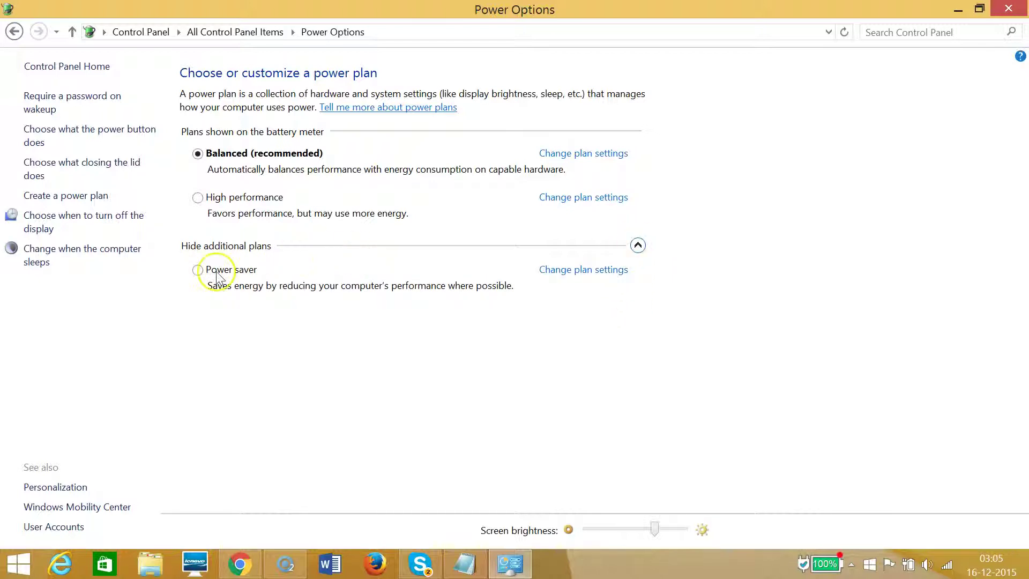
left_click(198, 270)
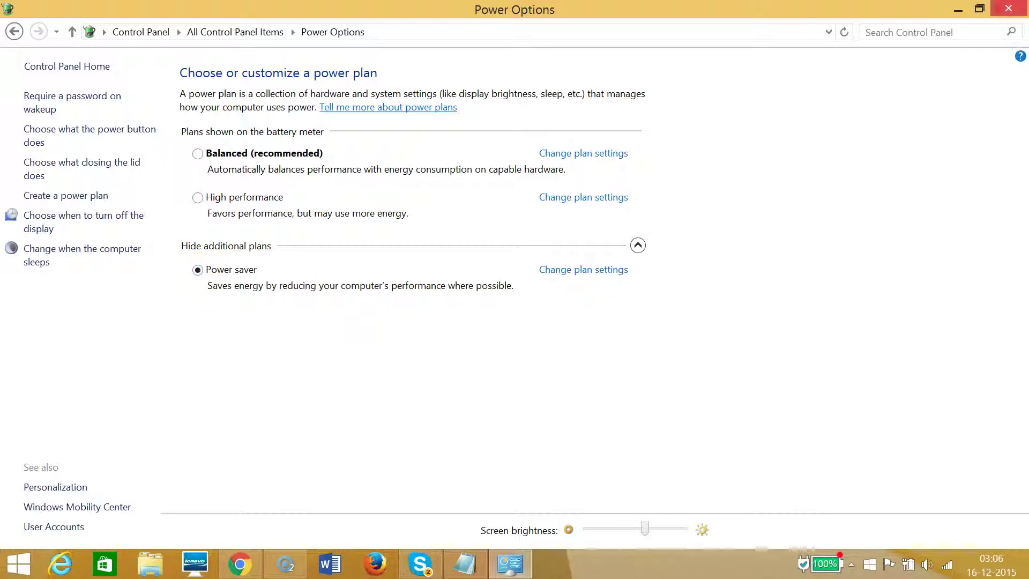
left_click(1008, 8)
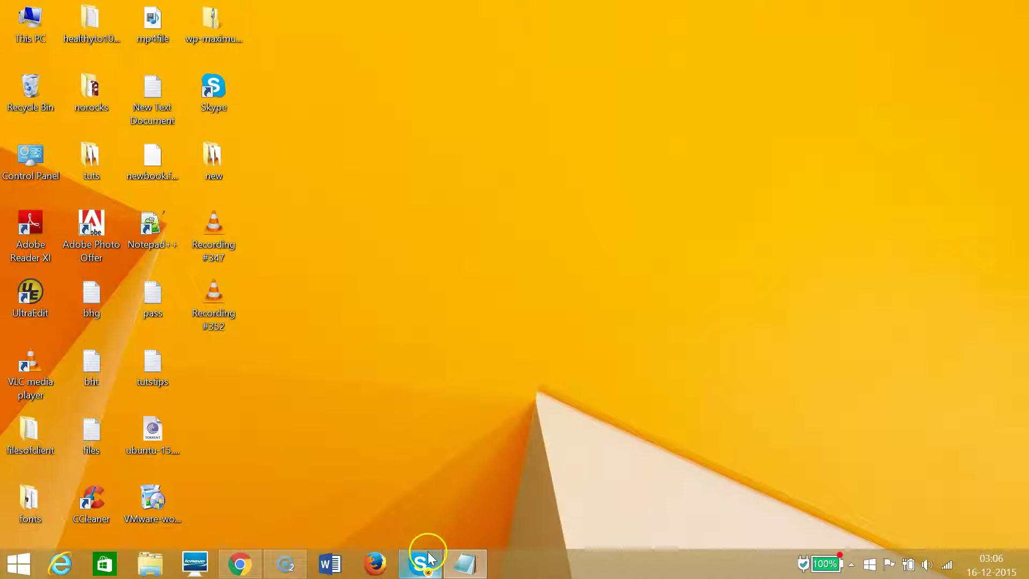
Check the notes for the third tip, minimize them, and search for defrag to open Defragment and optimize your drives
left_click(461, 564)
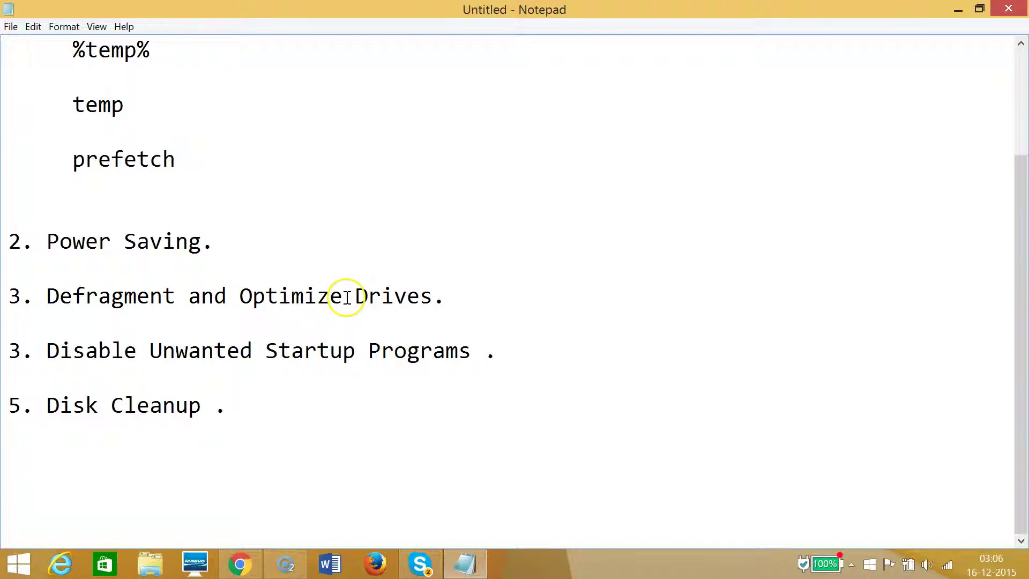
left_click(956, 9)
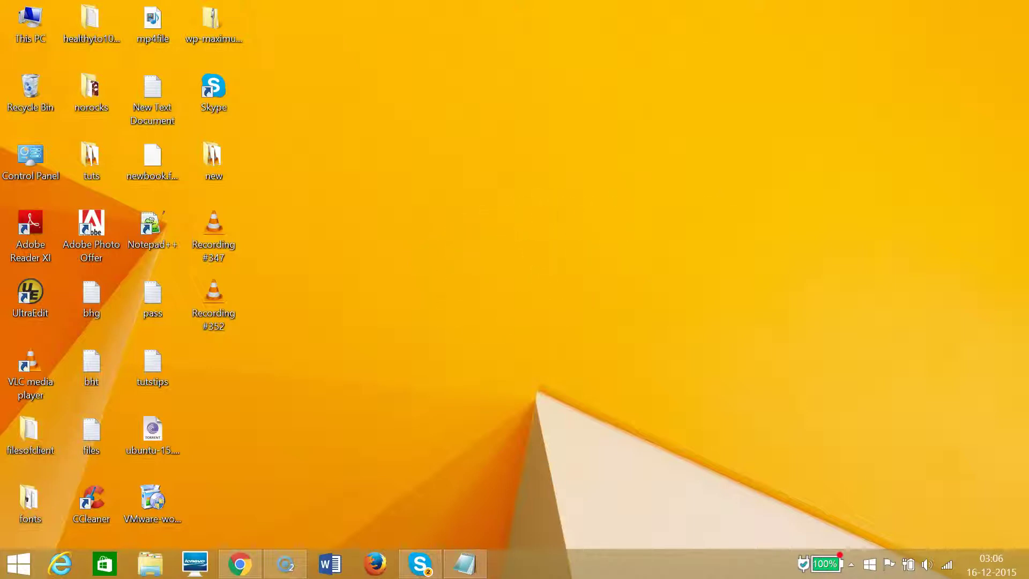
mouse_move(1010, 85)
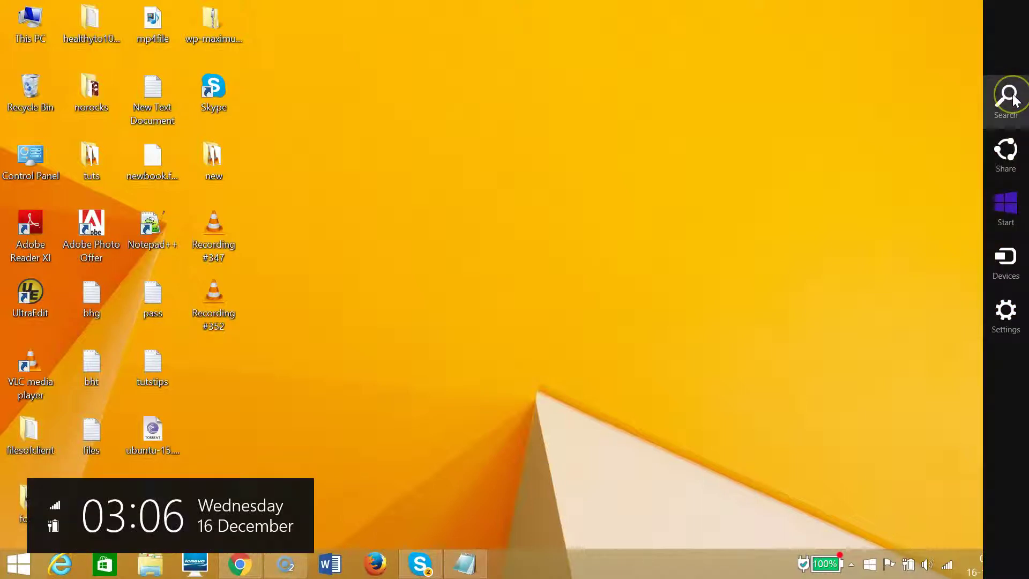
left_click(1010, 97)
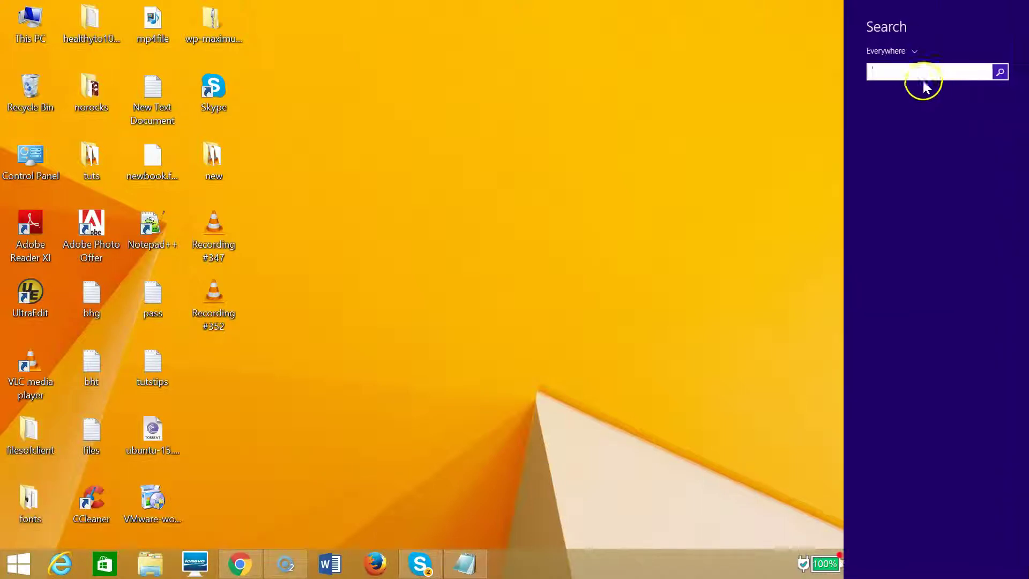
type("defrag")
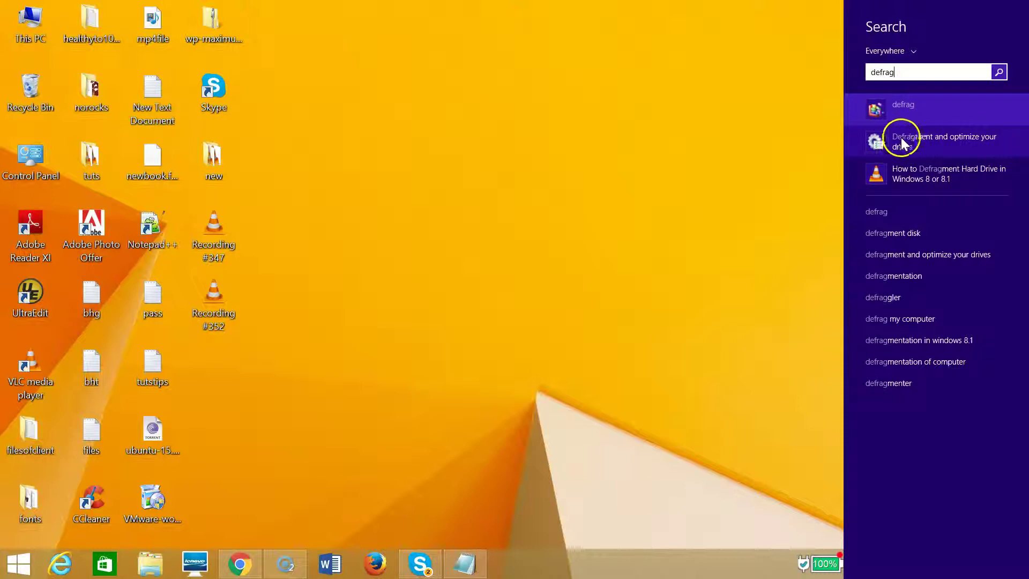
left_click(960, 142)
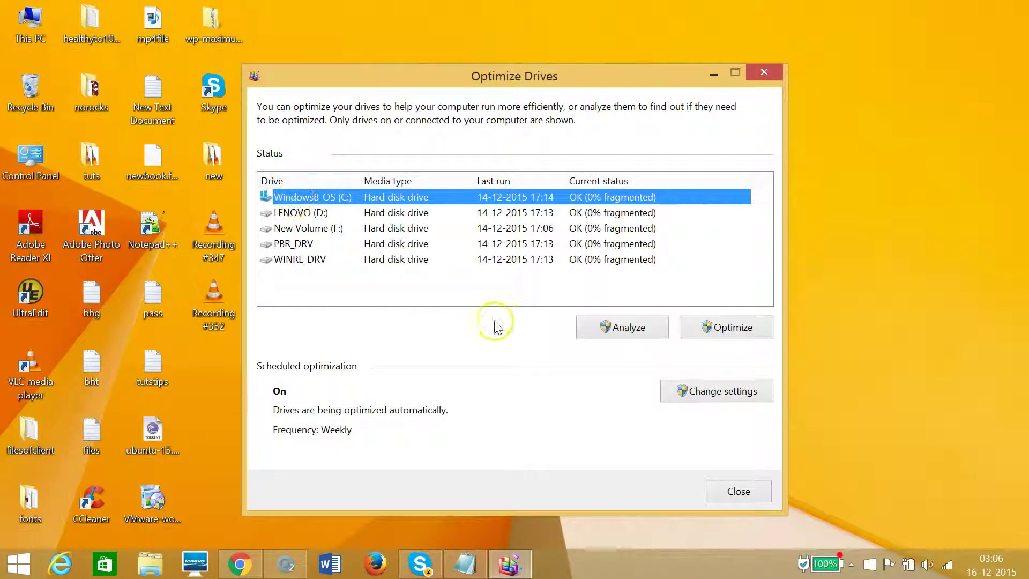
Try analyzing and optimizing the Windows8_OS (C:) drive, stopping each run, and close the Optimize Drives window
left_click(611, 327)
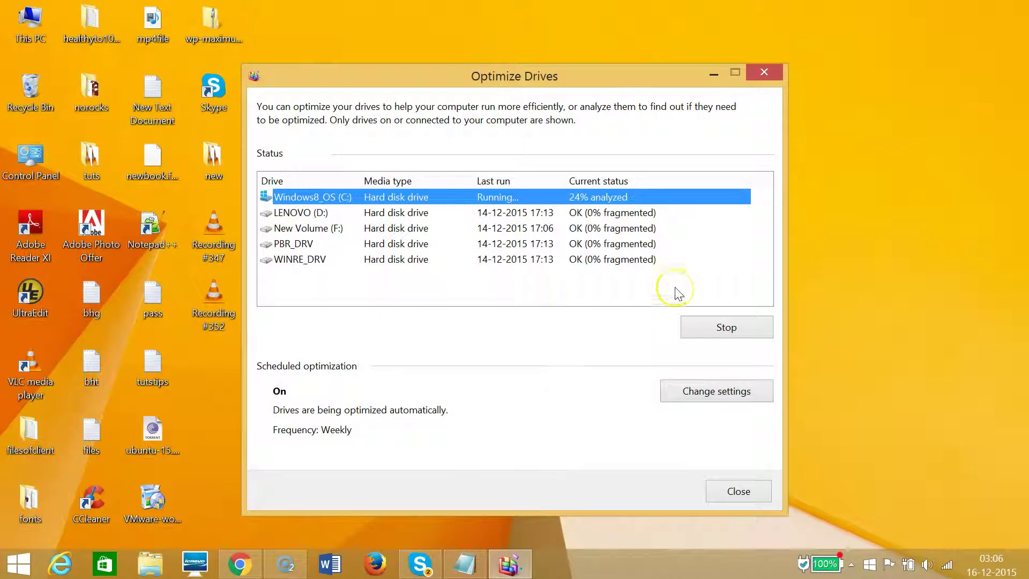
left_click(733, 331)
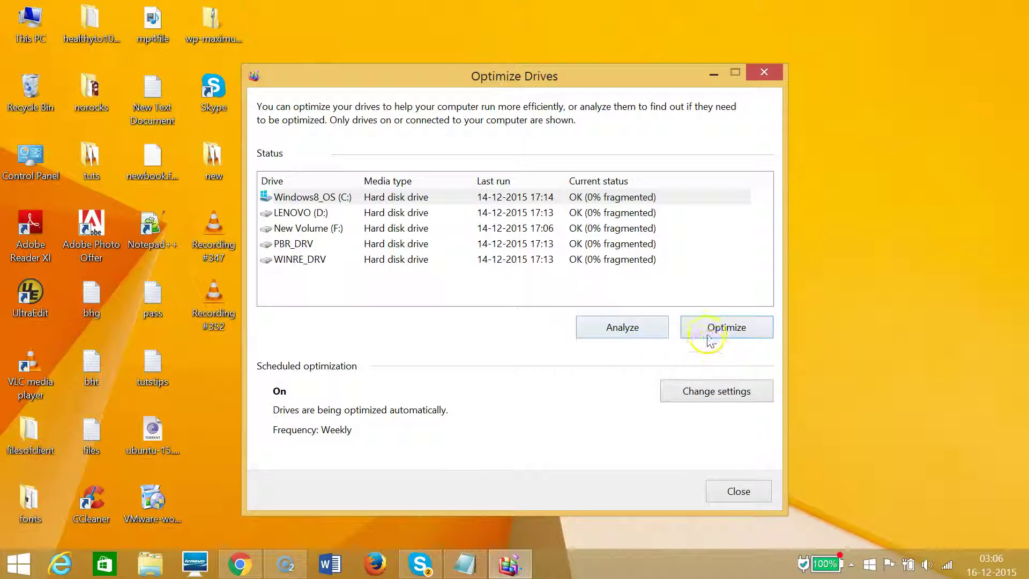
left_click(717, 336)
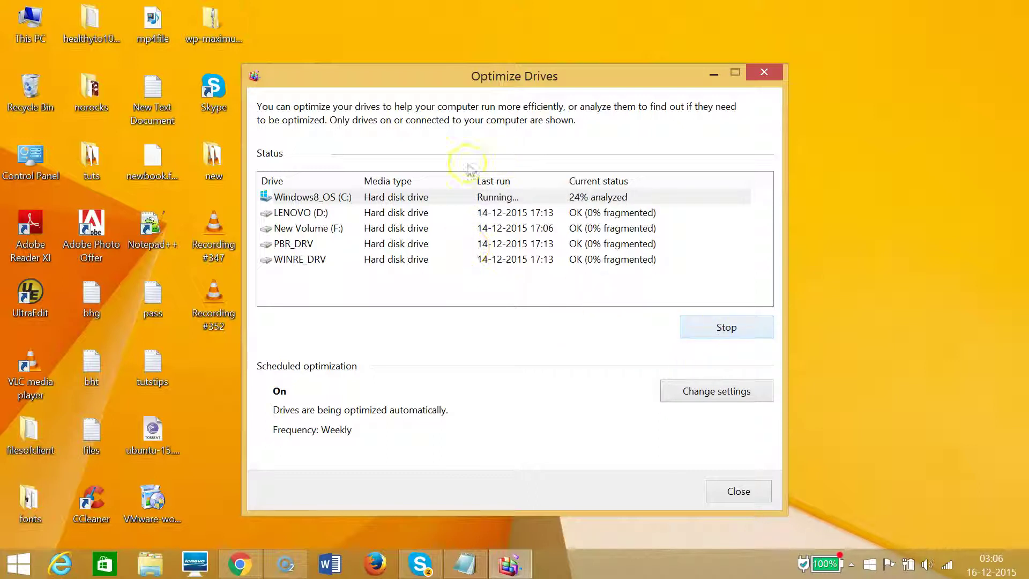
left_click(389, 197)
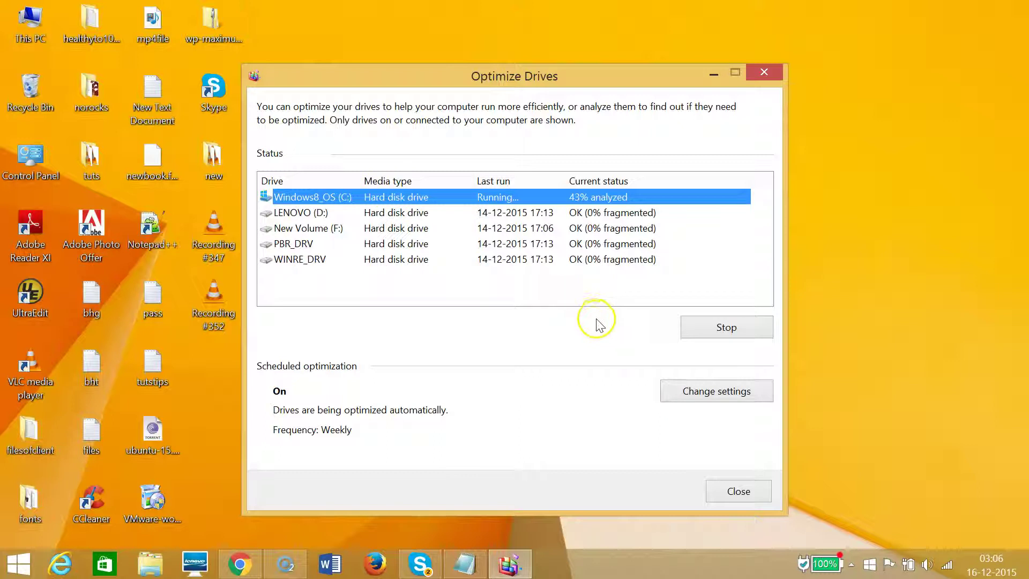
left_click(718, 335)
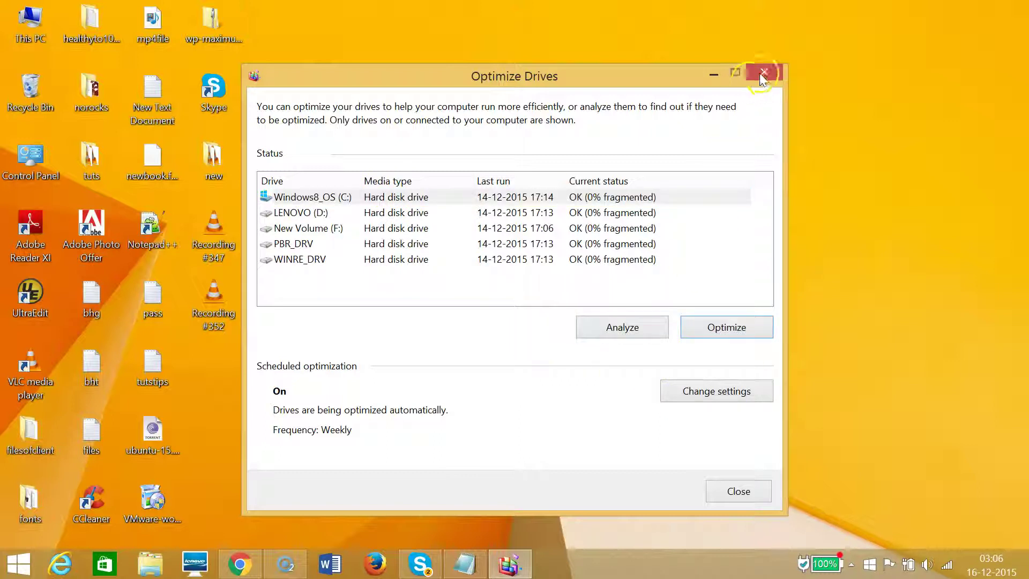
left_click(749, 493)
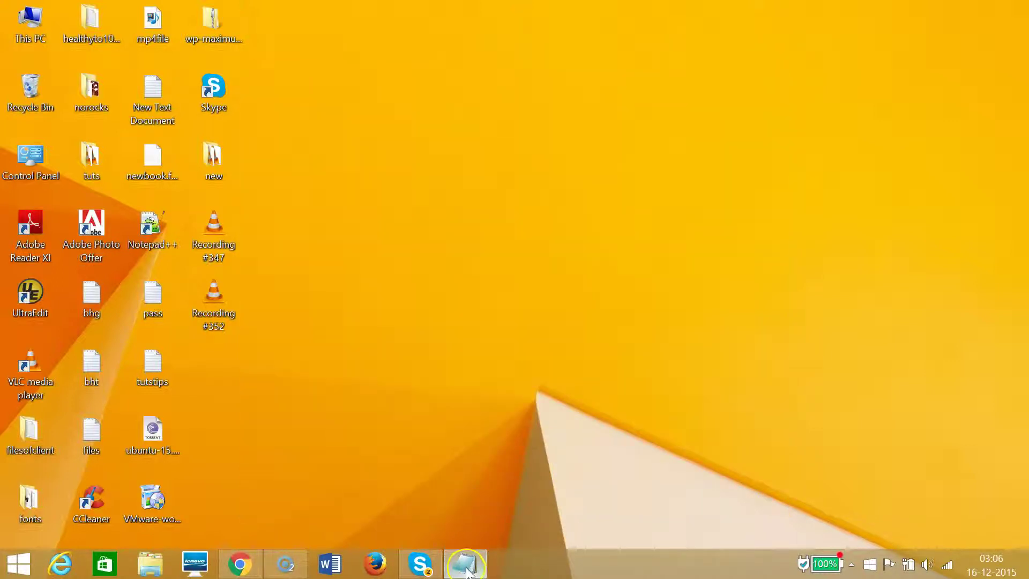
Renumber the Disable Unwanted Startup Programs line in the Notepad notes to 4 and minimize the notes
left_click(465, 562)
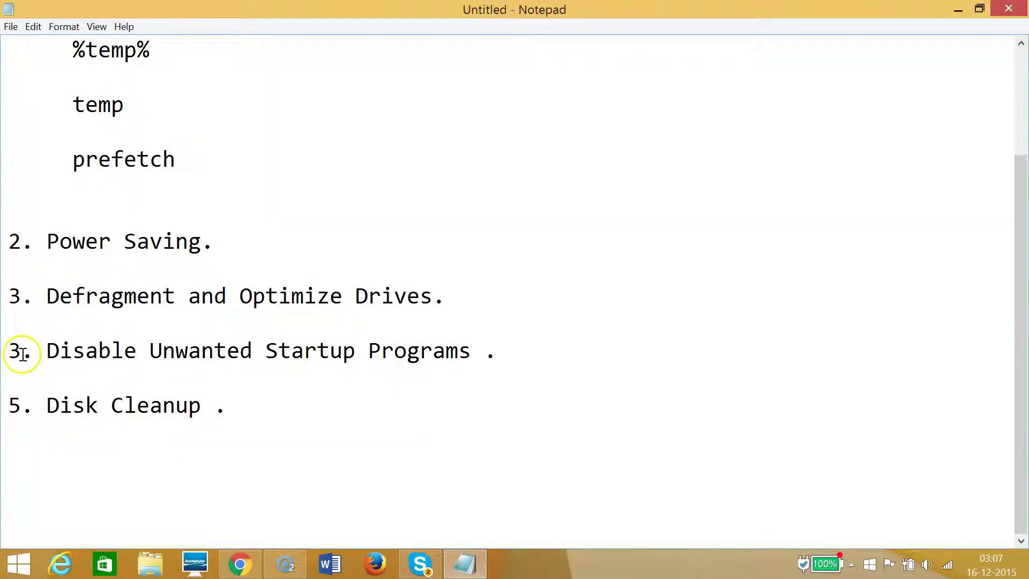
left_click(24, 354)
key("BackSpace")
type("4")
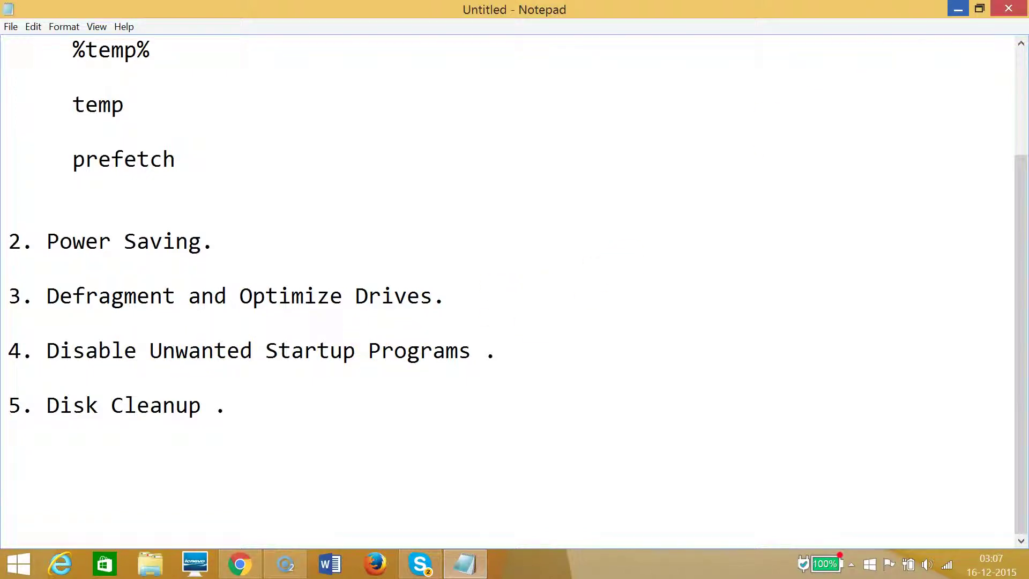
left_click(957, 8)
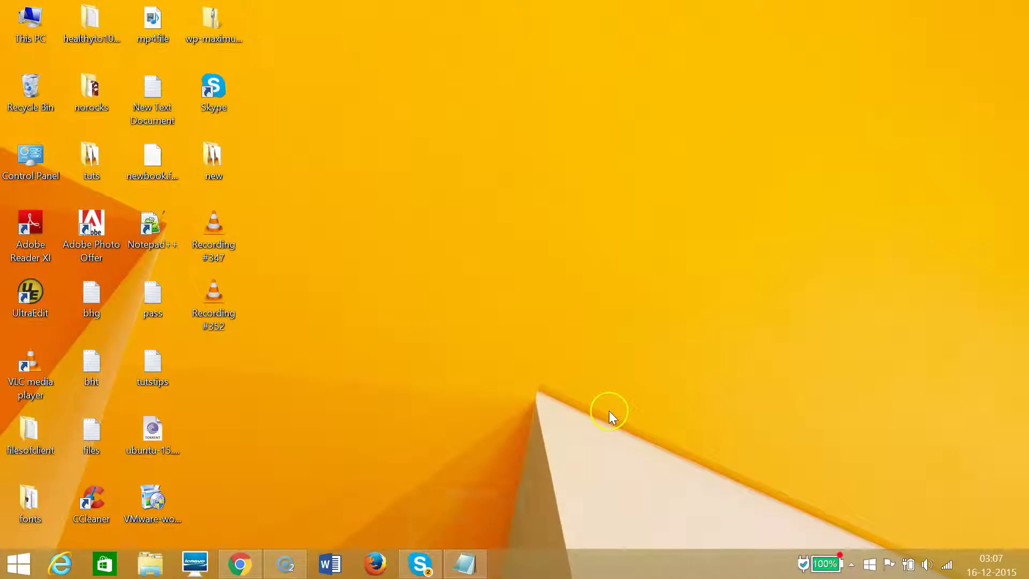
Open Task Manager and look through its list of startup programs down to the last entries
right_click(552, 560)
left_click(598, 509)
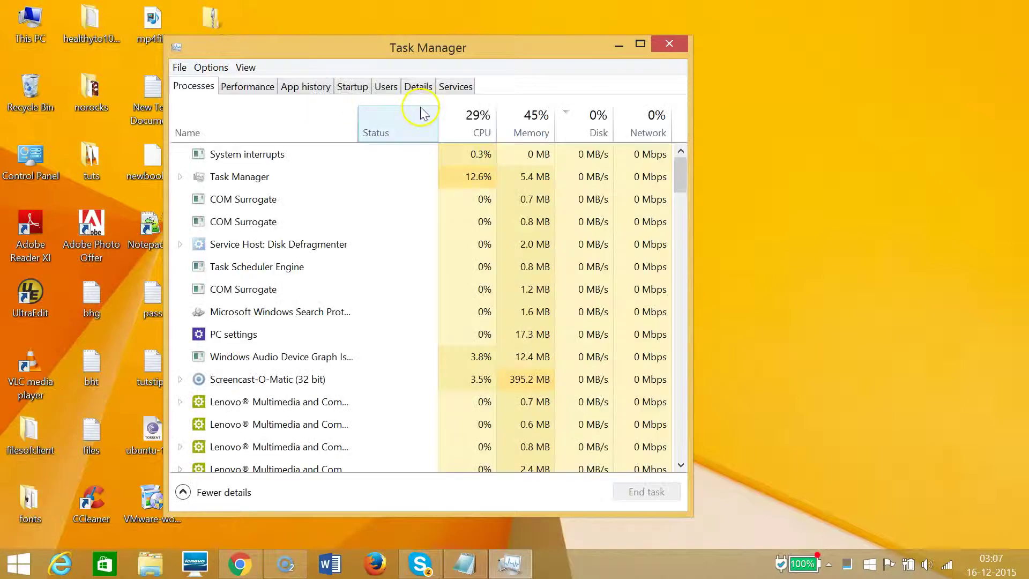
left_click(355, 88)
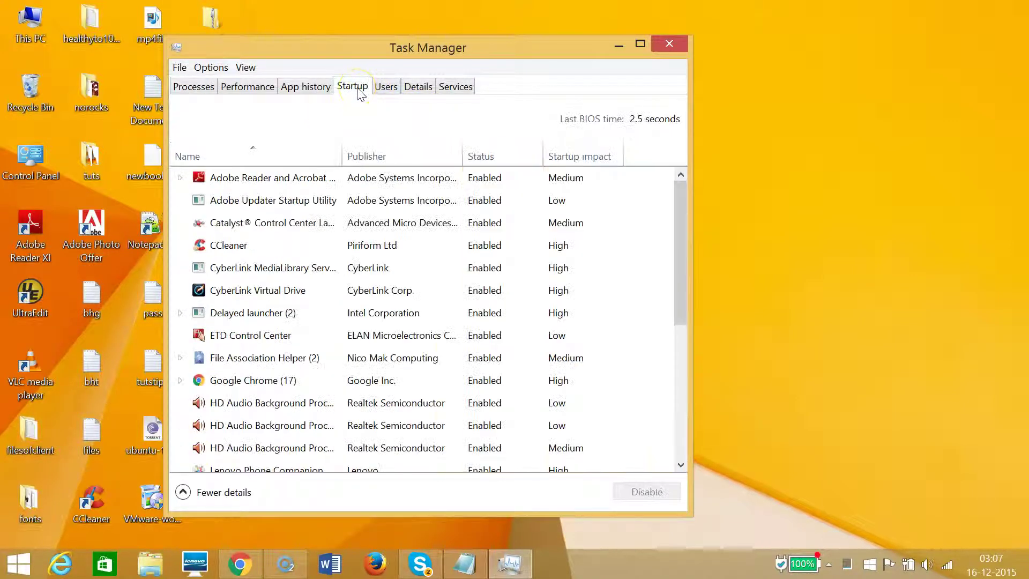
left_click(289, 251)
scroll(289, 259, "down", 5)
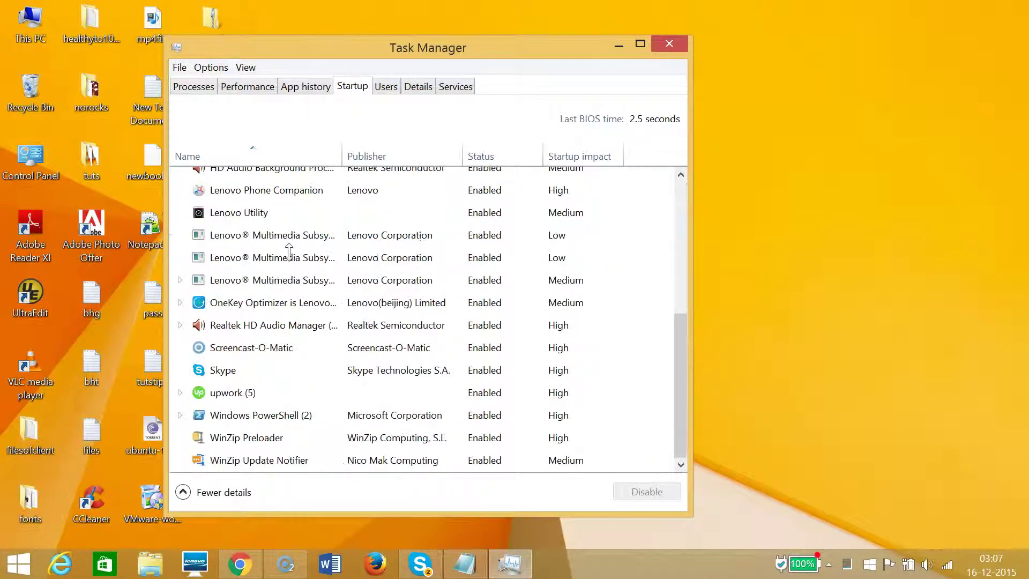
Disable the CyberLink Virtual Drive startup program and close Task Manager
left_click(396, 376)
scroll(397, 378, "up", 5)
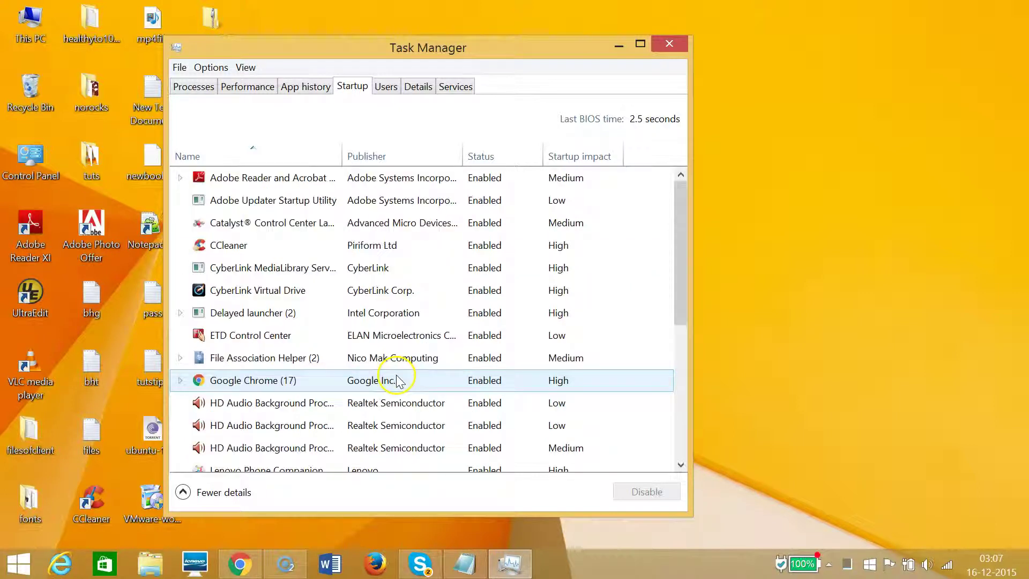
left_click(280, 299)
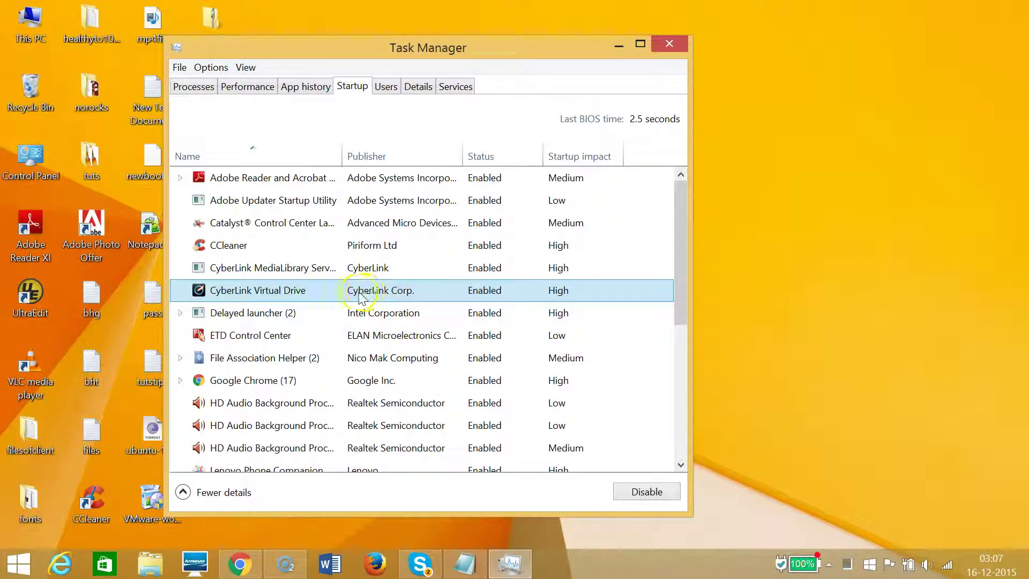
left_click(628, 493)
left_click(403, 294)
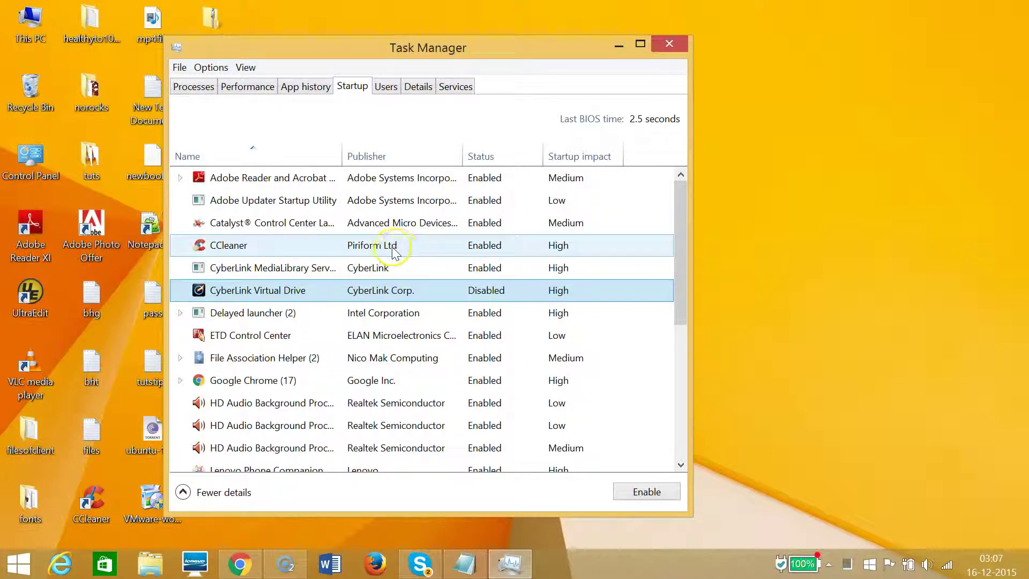
left_click(384, 359)
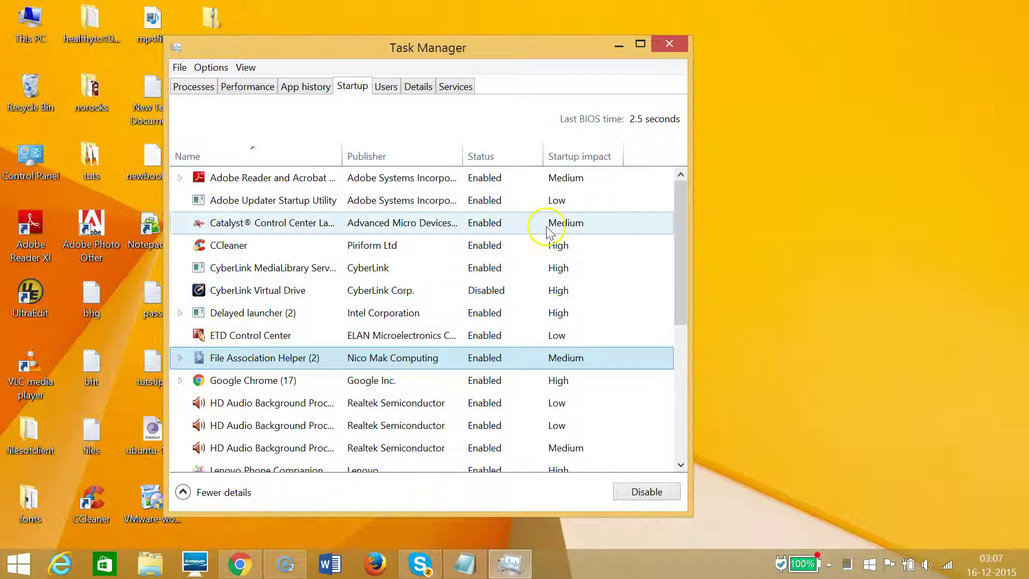
left_click(679, 48)
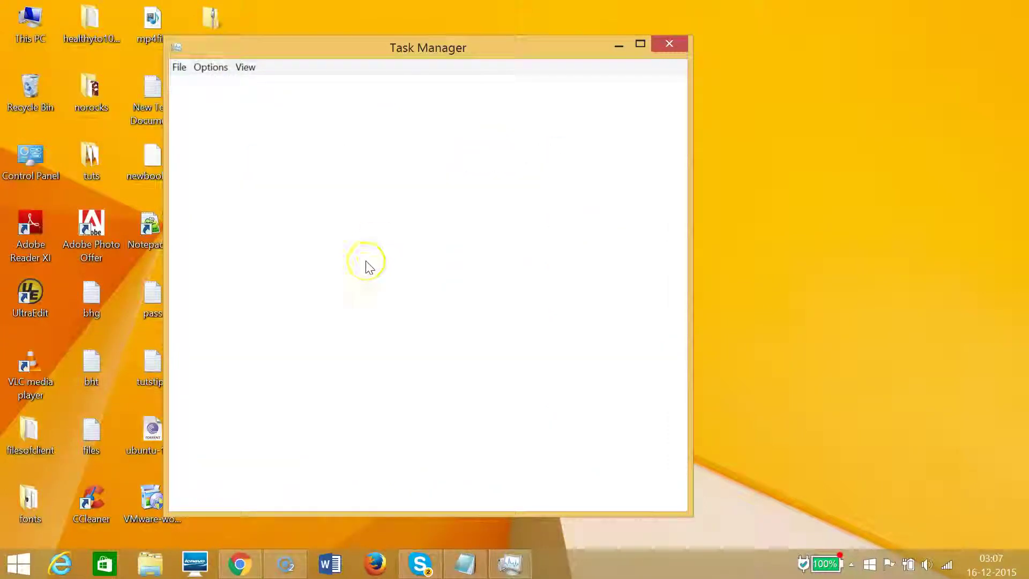
Check the Notepad notes for the fifth tip, minimize them, and open File Explorer at This PC
left_click(462, 568)
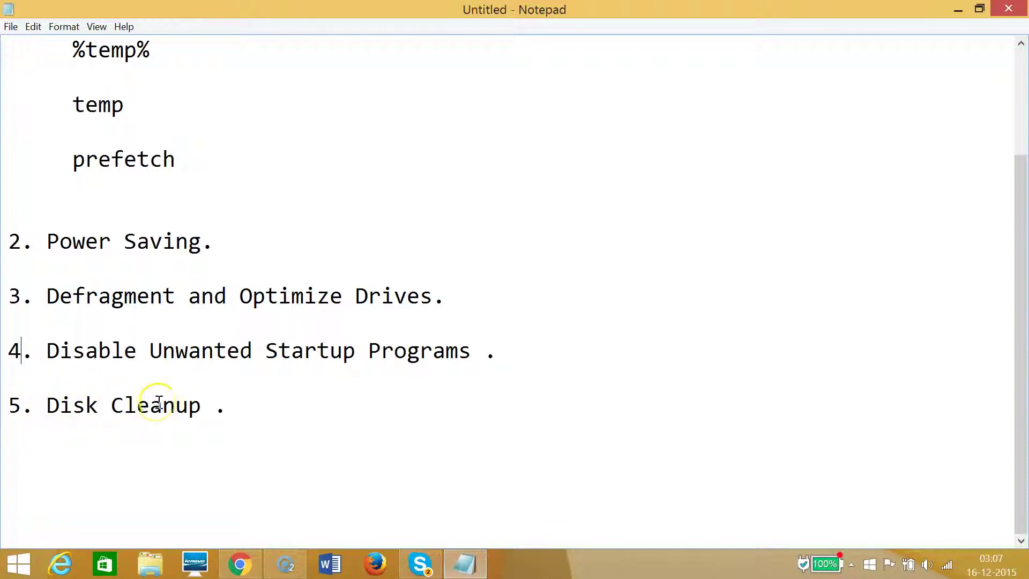
left_click(956, 9)
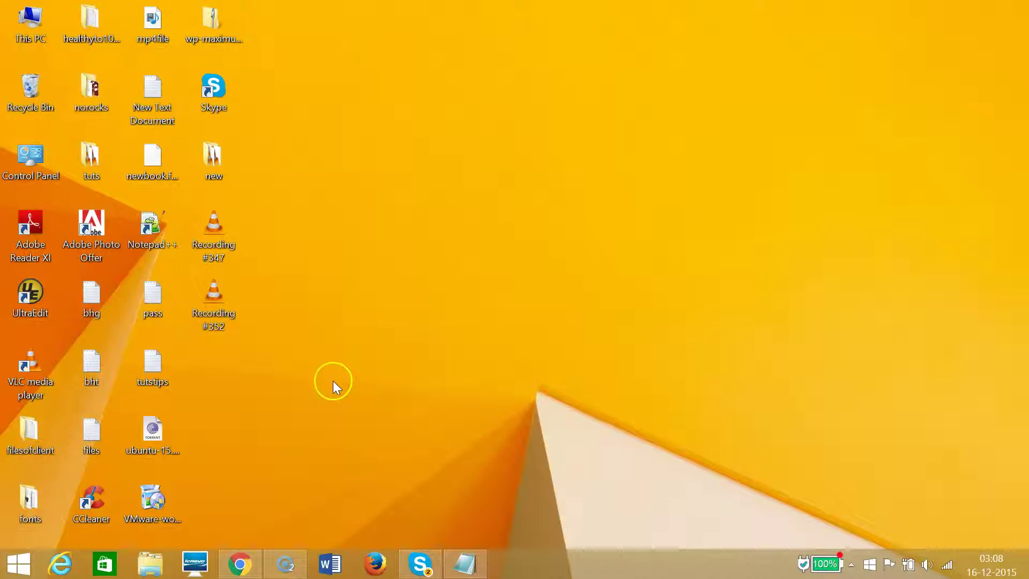
right_click(5, 573)
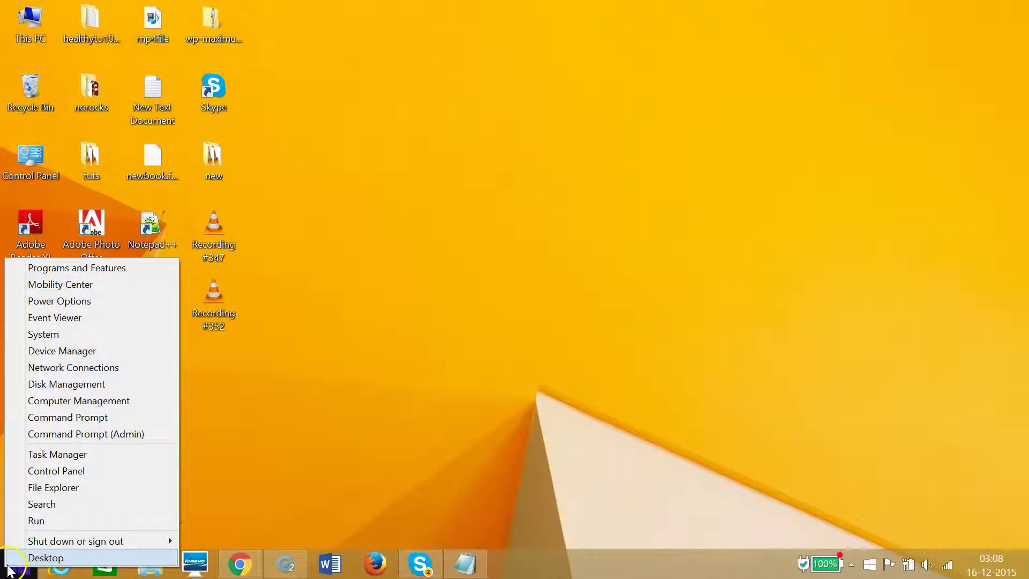
left_click(52, 489)
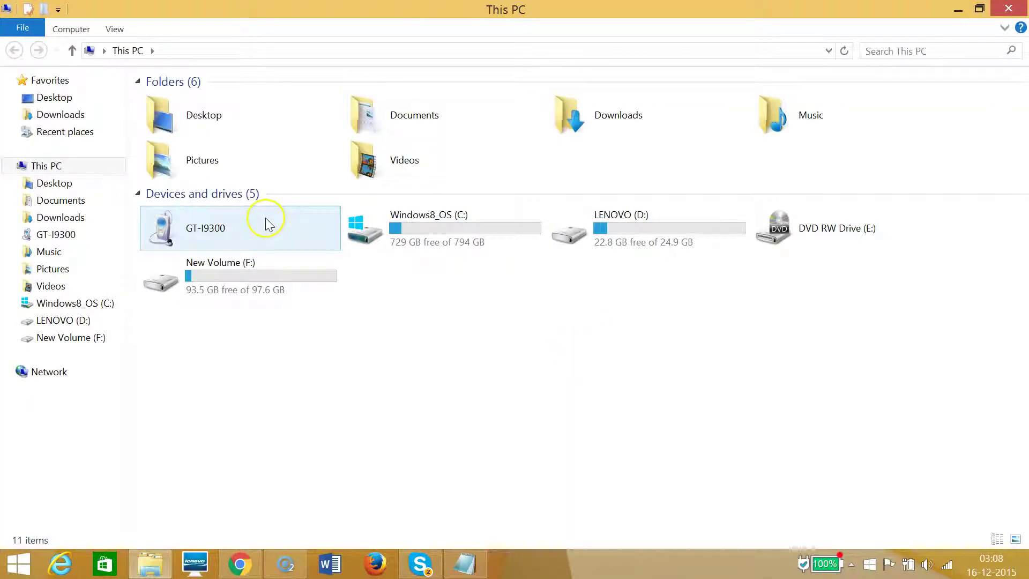
Open the properties of the Windows8_OS (C:) drive and start Disk Cleanup for it
left_click(436, 249)
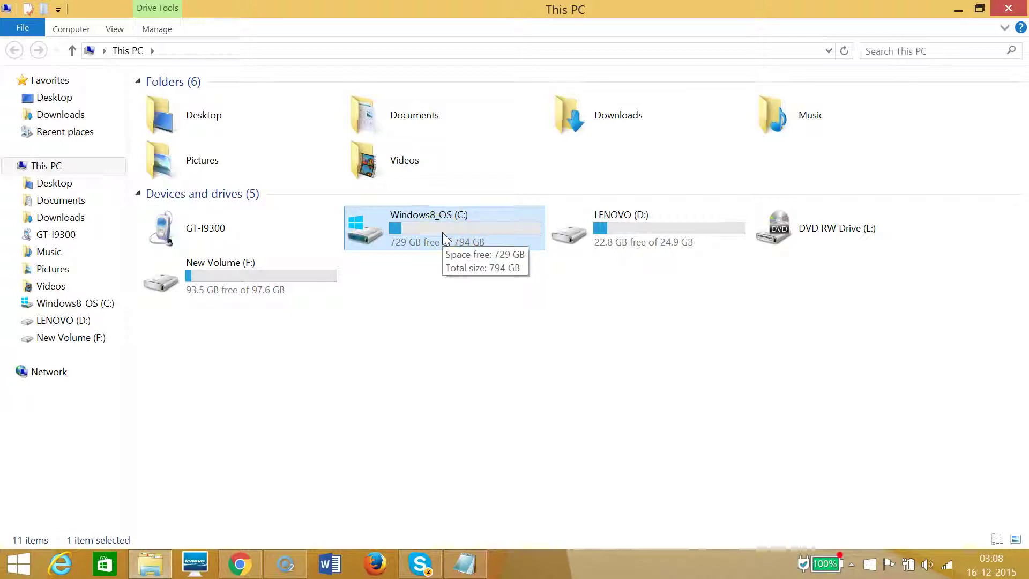
right_click(443, 236)
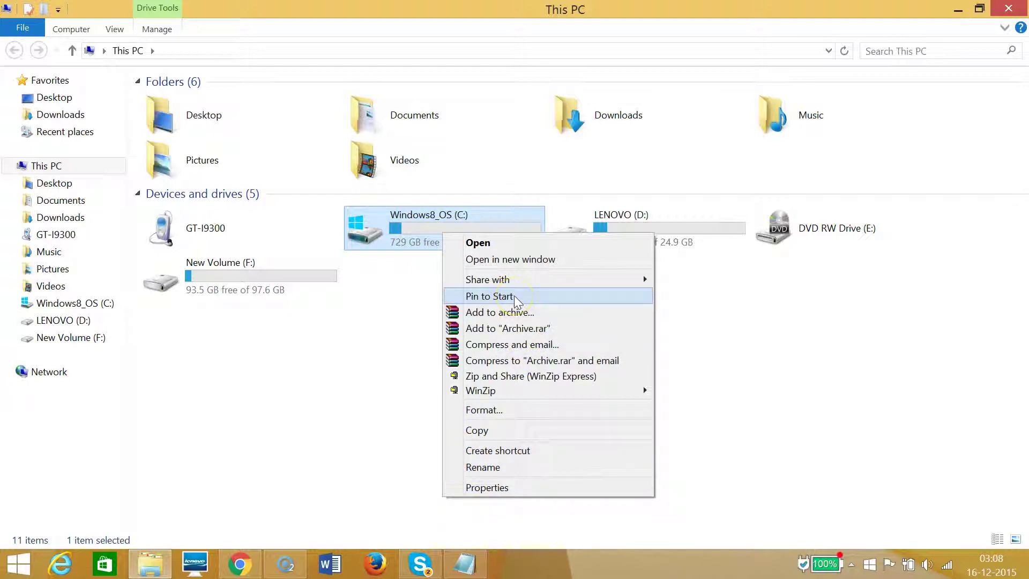
left_click(516, 280)
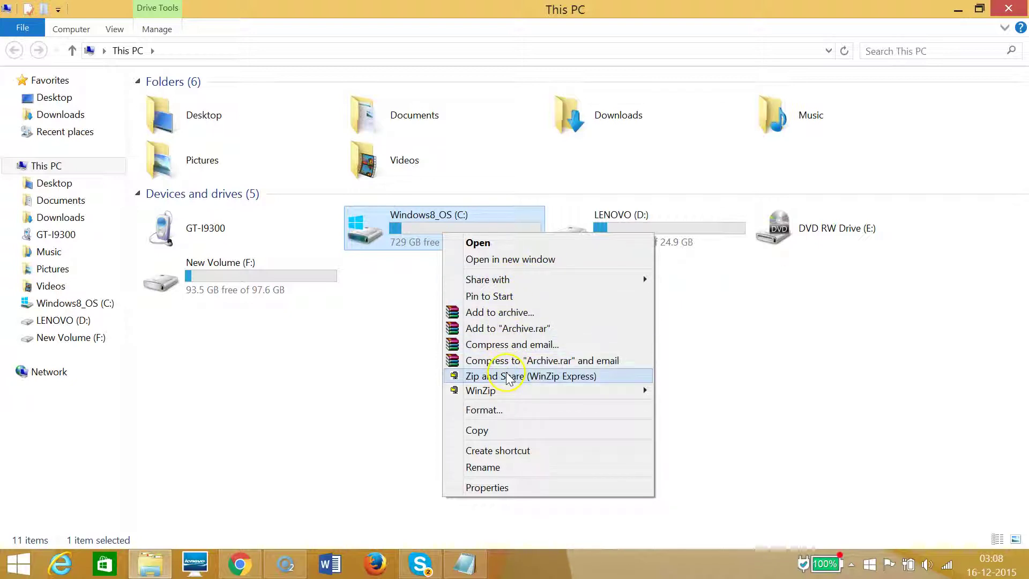
left_click(491, 485)
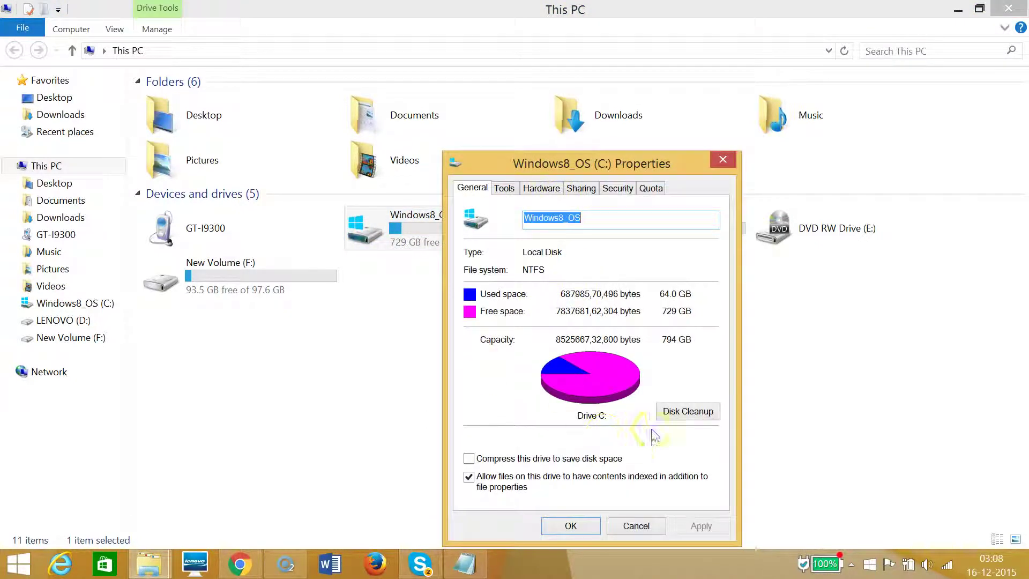
left_click(687, 411)
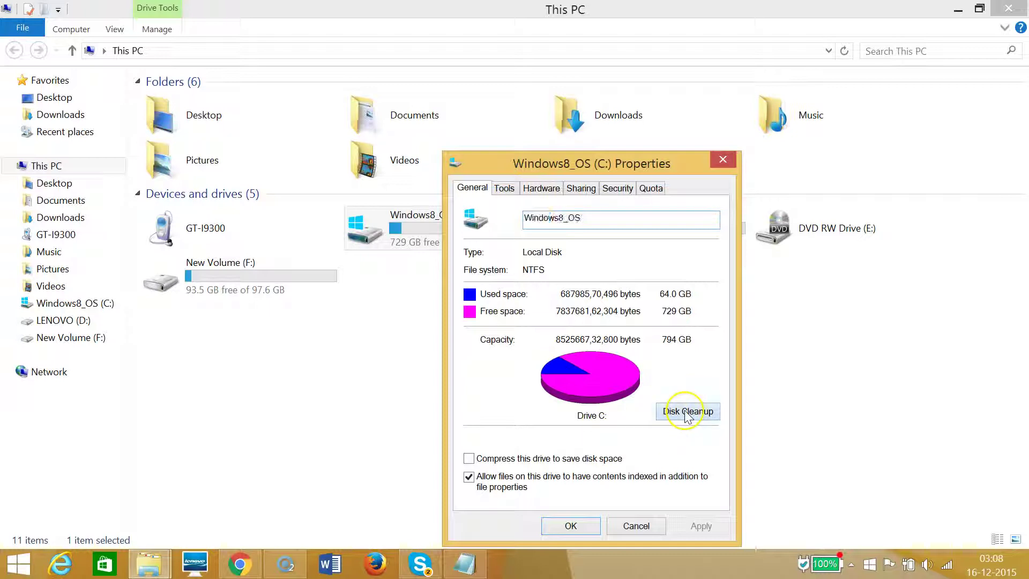
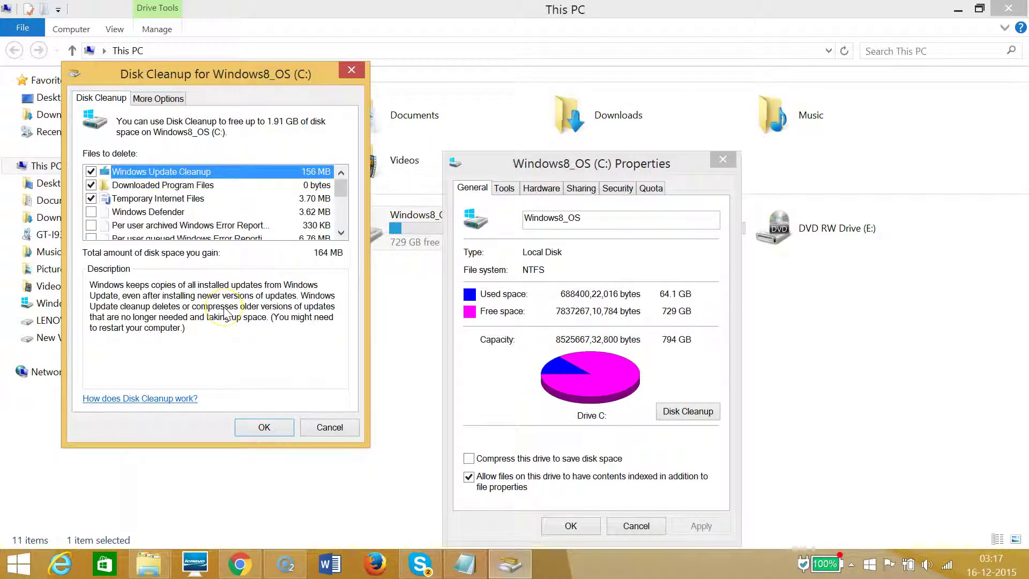
Permanently delete the preselected Windows Update Cleanup, Downloaded Program Files and Temporary Internet Files, and close the drive's properties
left_click(209, 332)
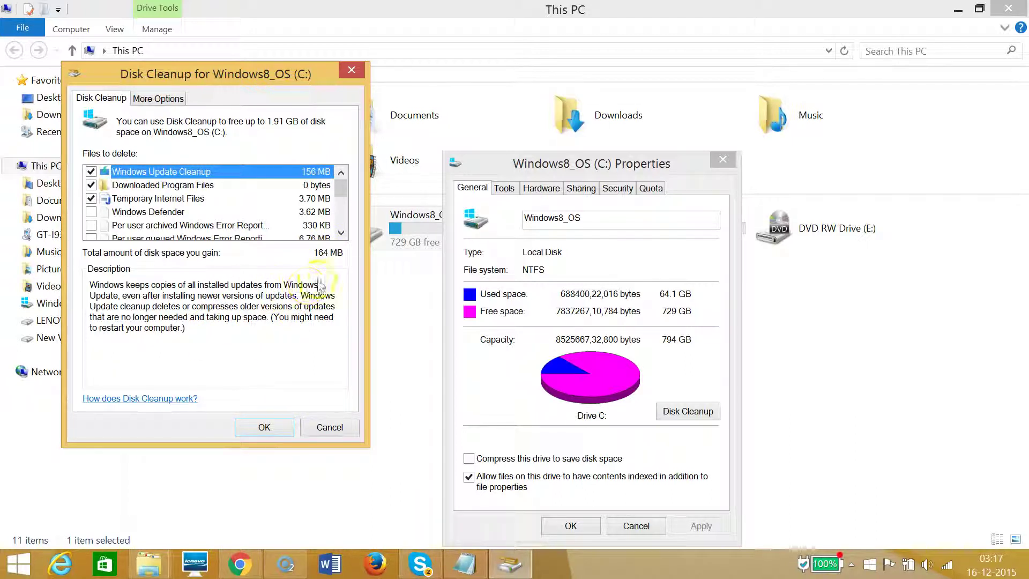
left_click(263, 429)
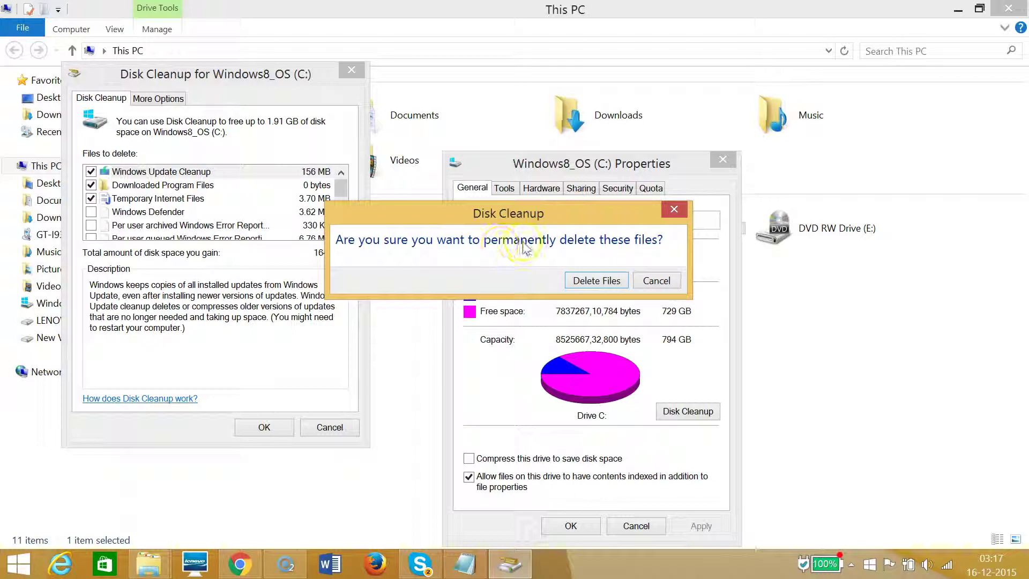
left_click(594, 284)
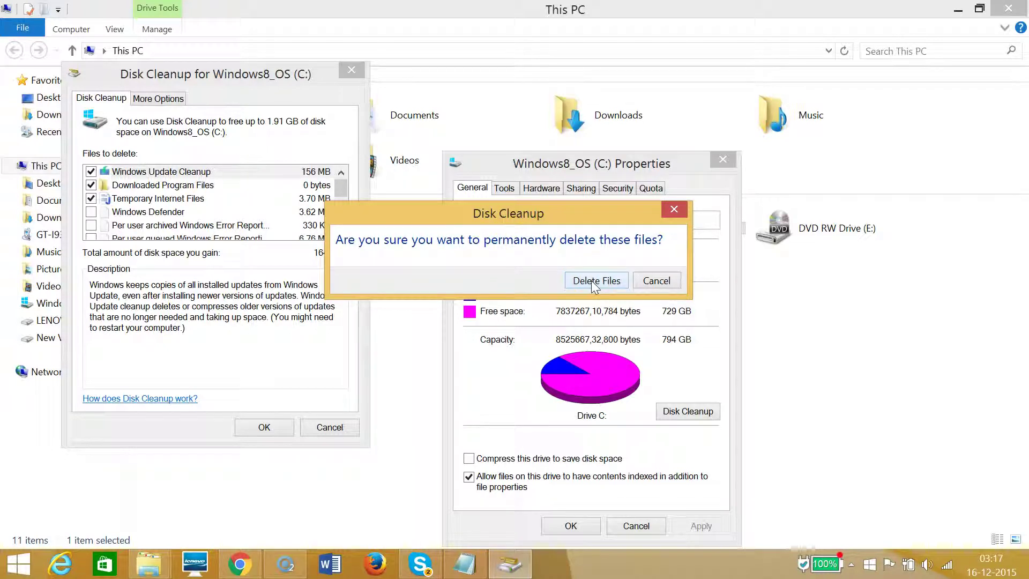
left_click(594, 284)
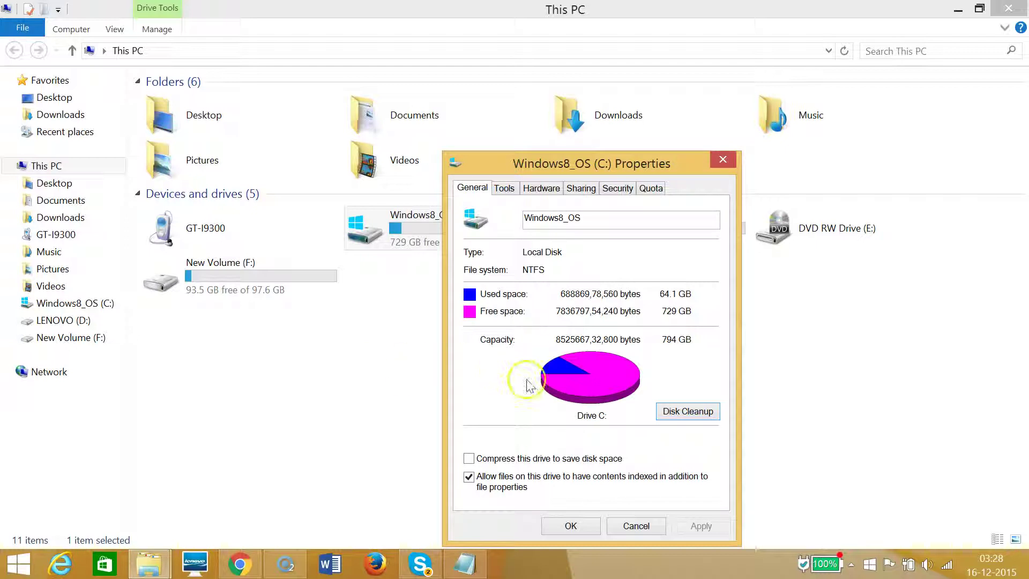
left_click(567, 526)
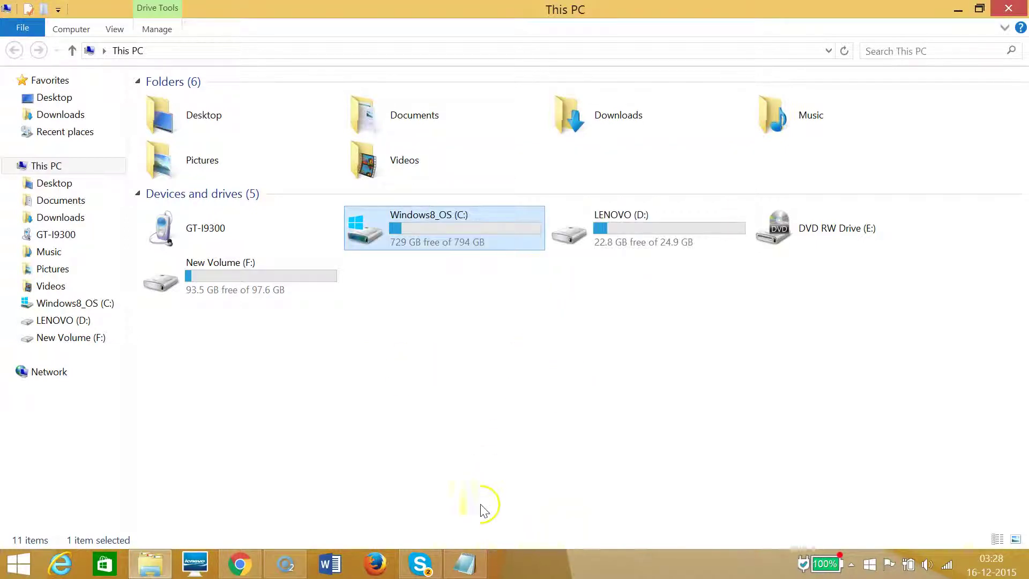
Switch to the Notepad notes and review the full list of five Windows speed-up steps
left_click(464, 563)
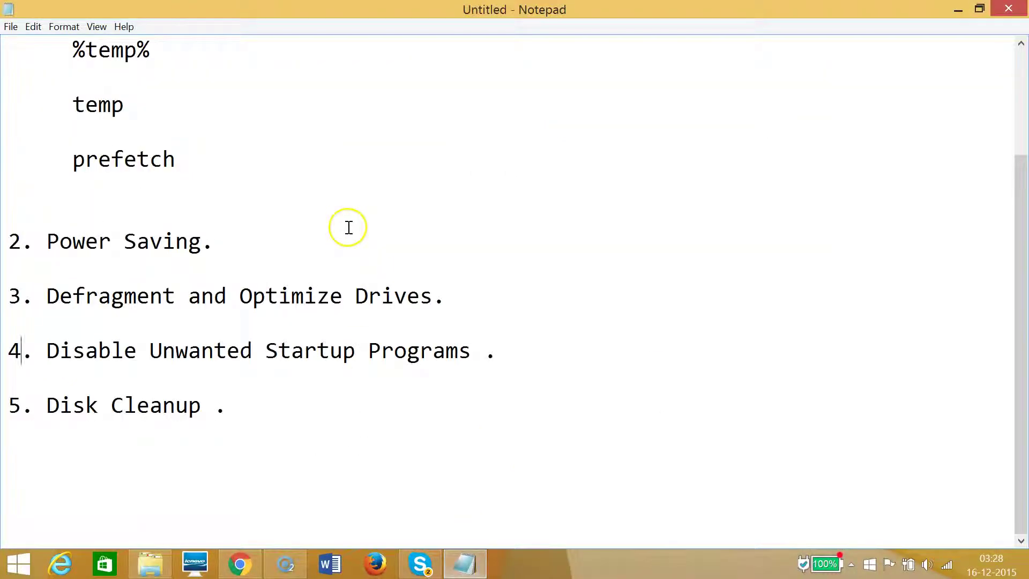
scroll(348, 228, "up", 2)
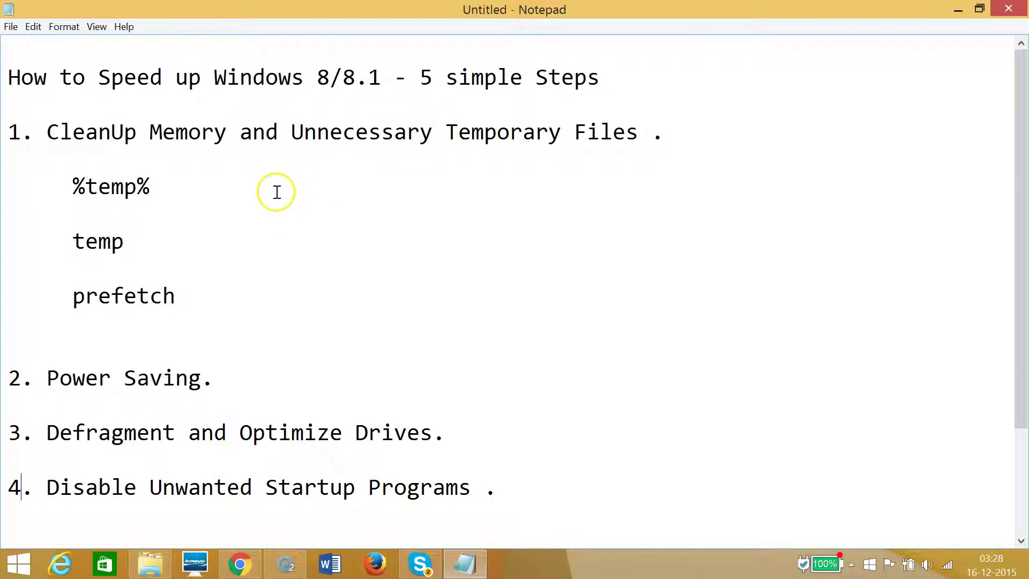
scroll(285, 210, "down", 2)
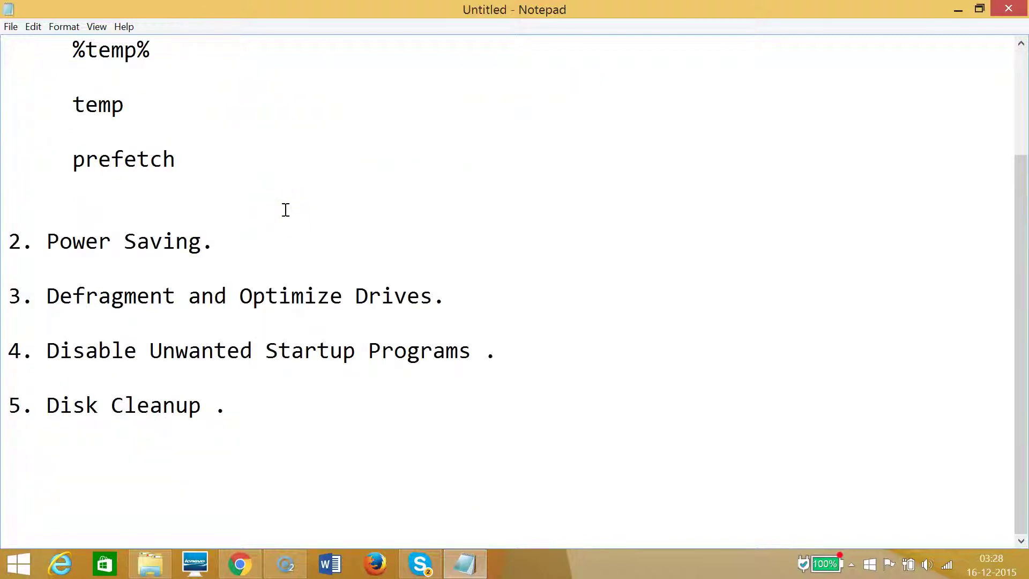
scroll(285, 210, "up", 2)
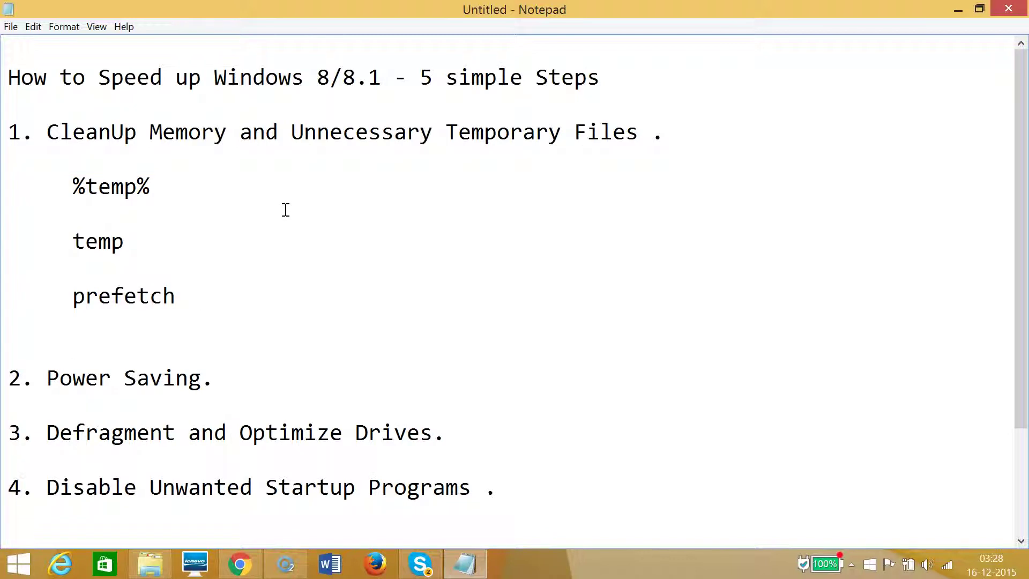